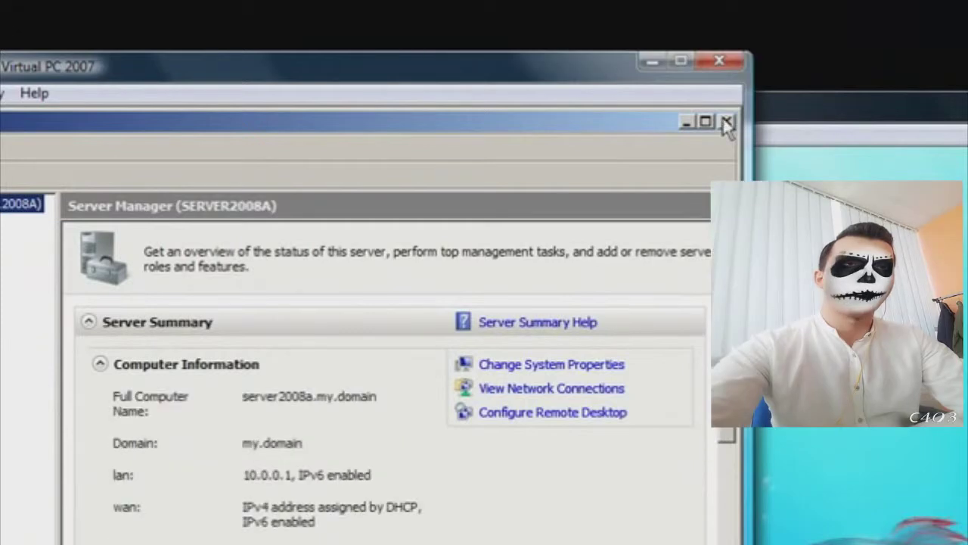
- Close Server Manager and open Active Directory Users and Computers with Advanced Features turned off
click(726, 123)
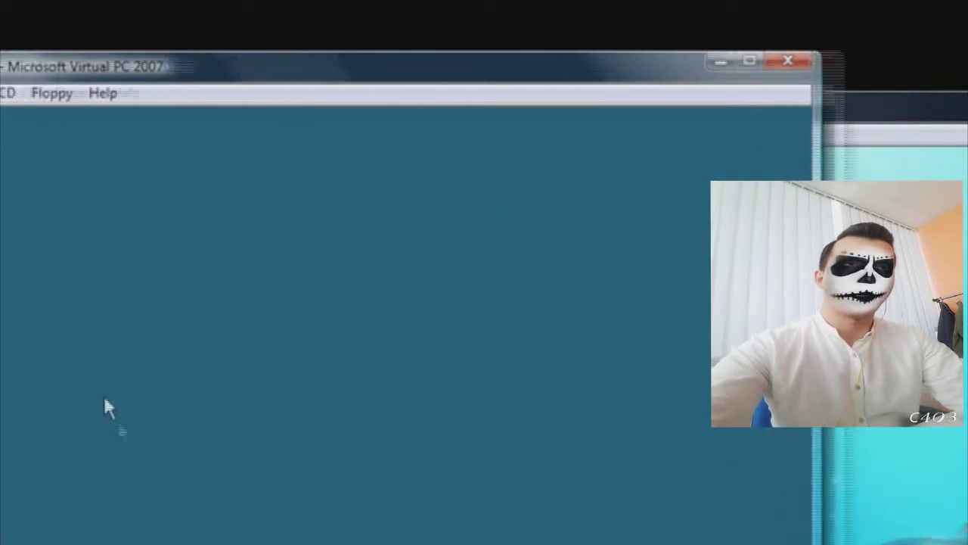
click(155, 435)
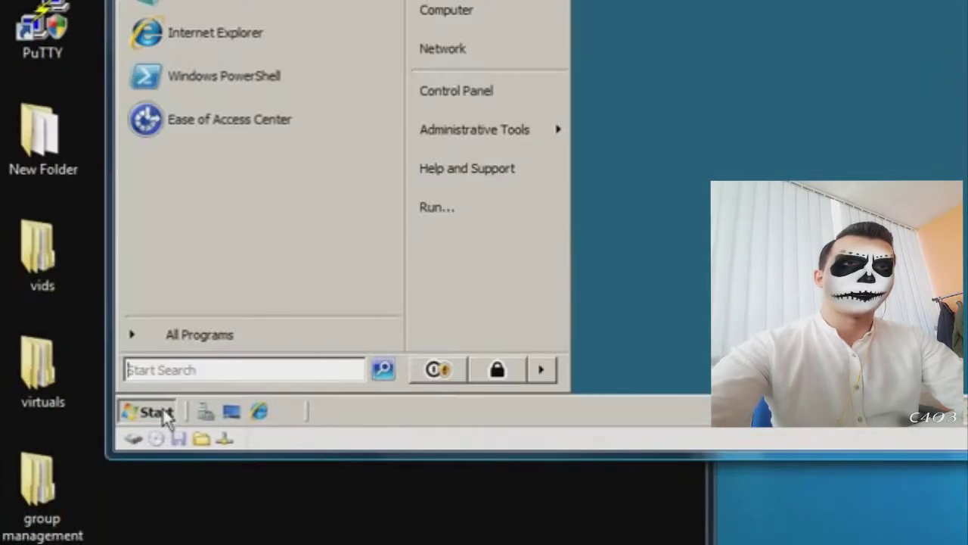
mouse_move(525, 148)
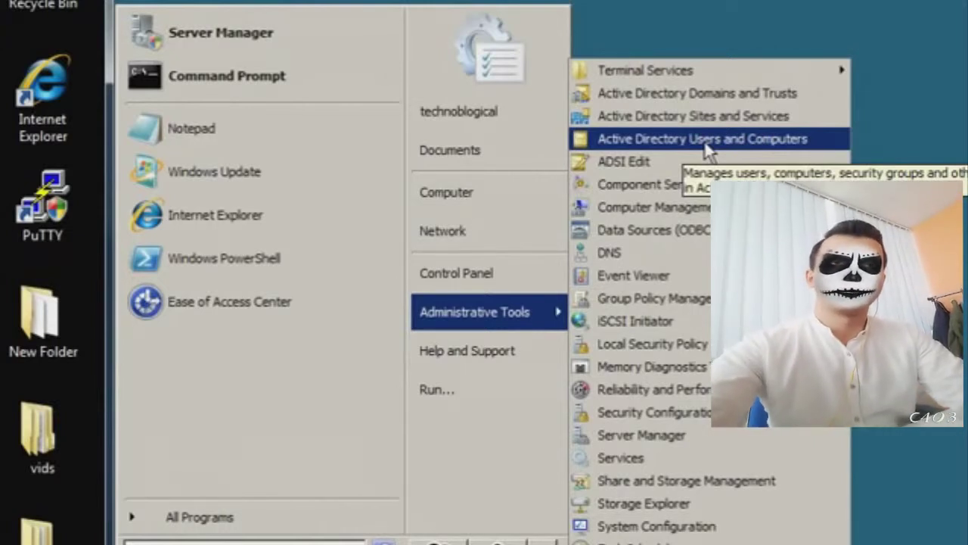
click(705, 144)
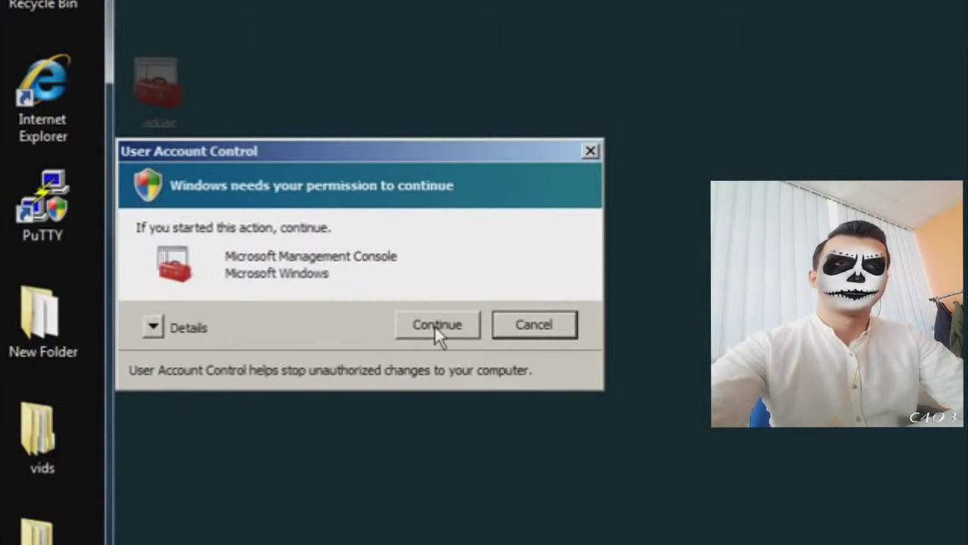
click(437, 332)
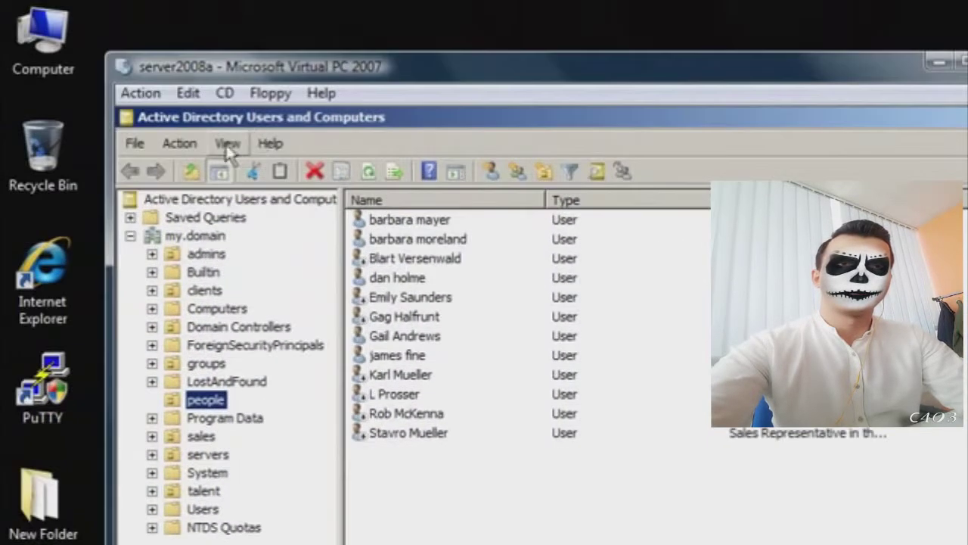
click(136, 7)
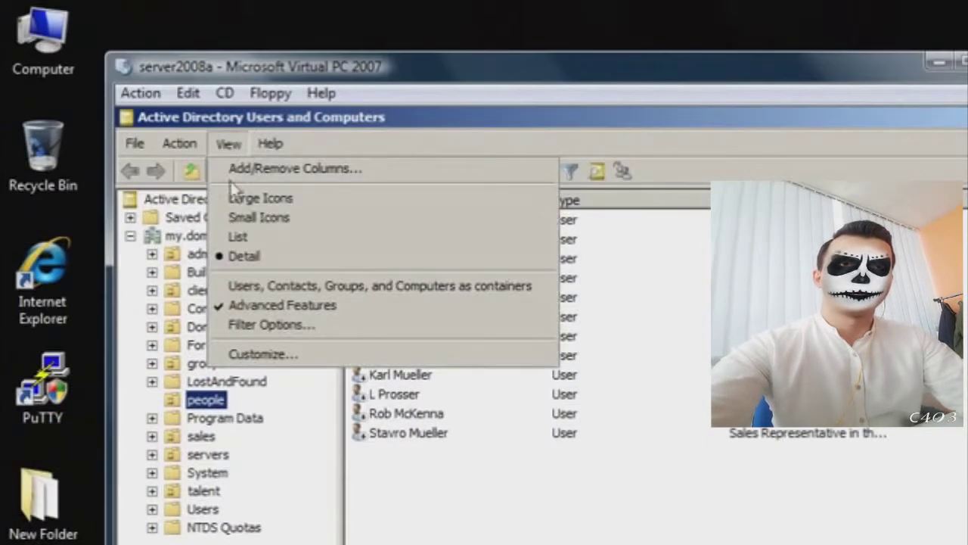
click(259, 305)
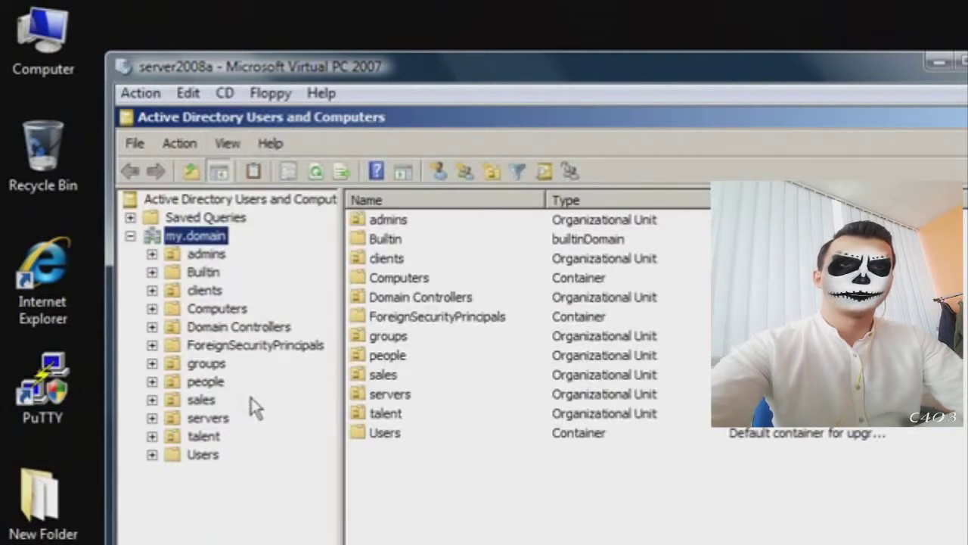
- Compare the default Computers container with the servers organizational unit under my.domain, including the commands available for the unit
click(218, 264)
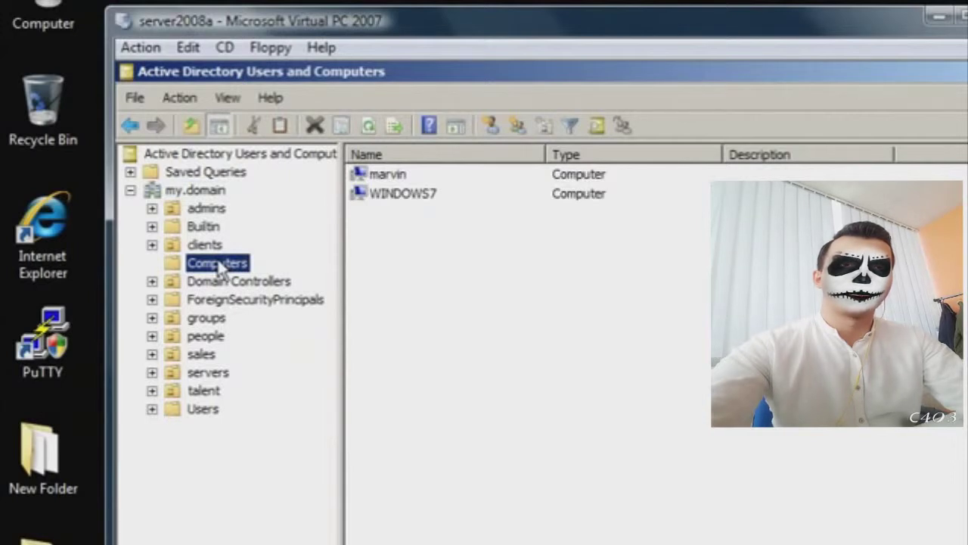
click(214, 374)
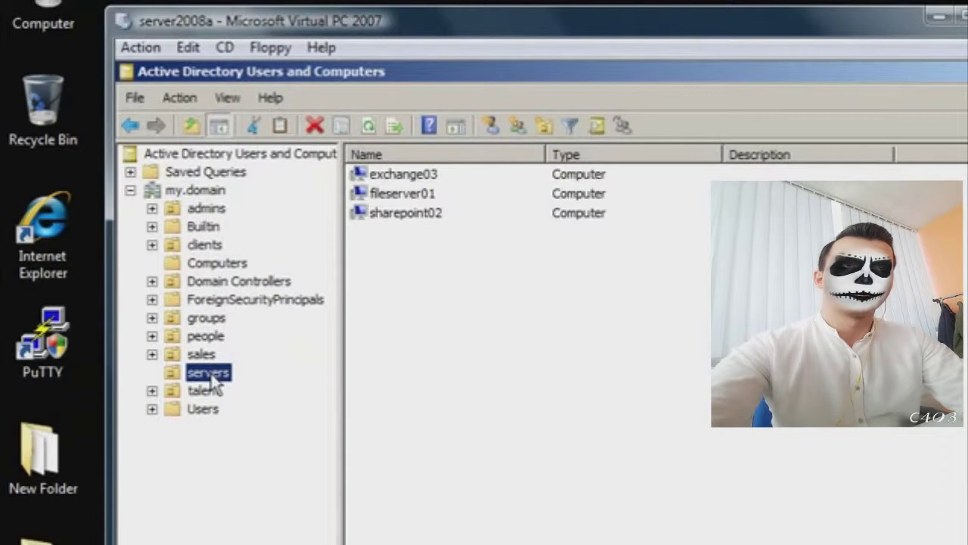
right_click(211, 373)
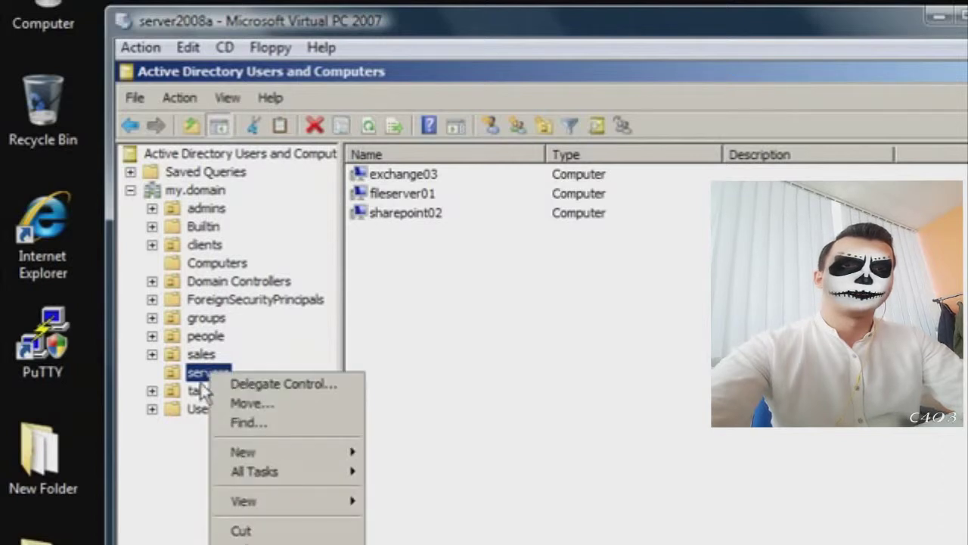
click(174, 373)
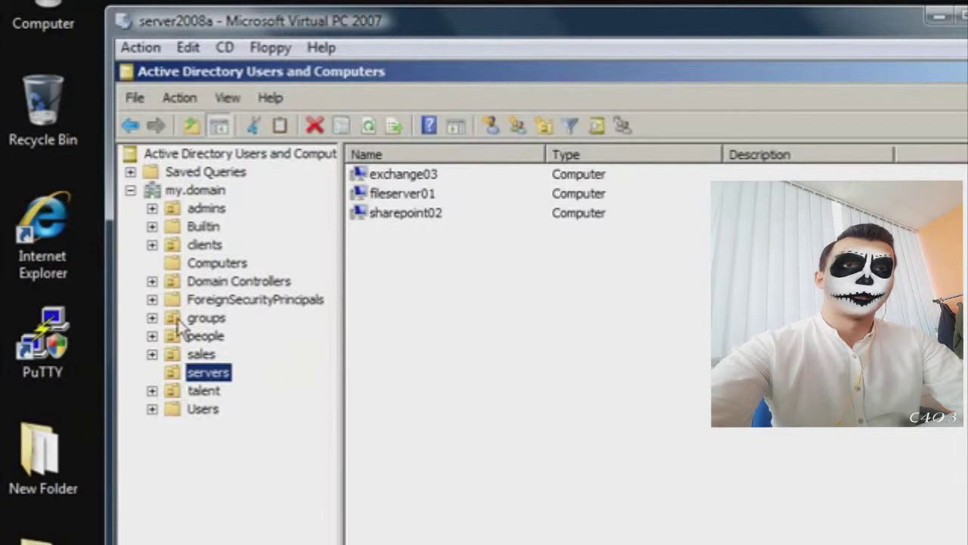
click(170, 267)
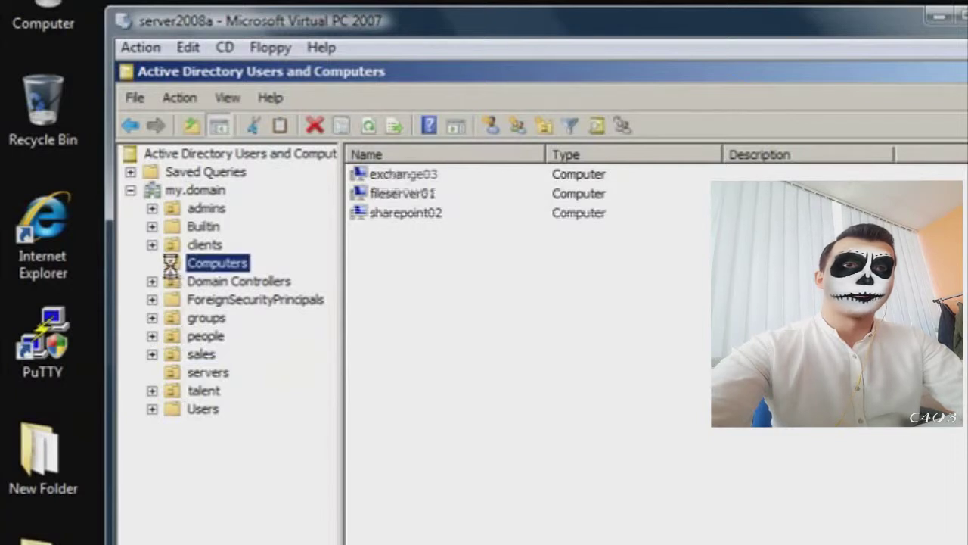
click(208, 375)
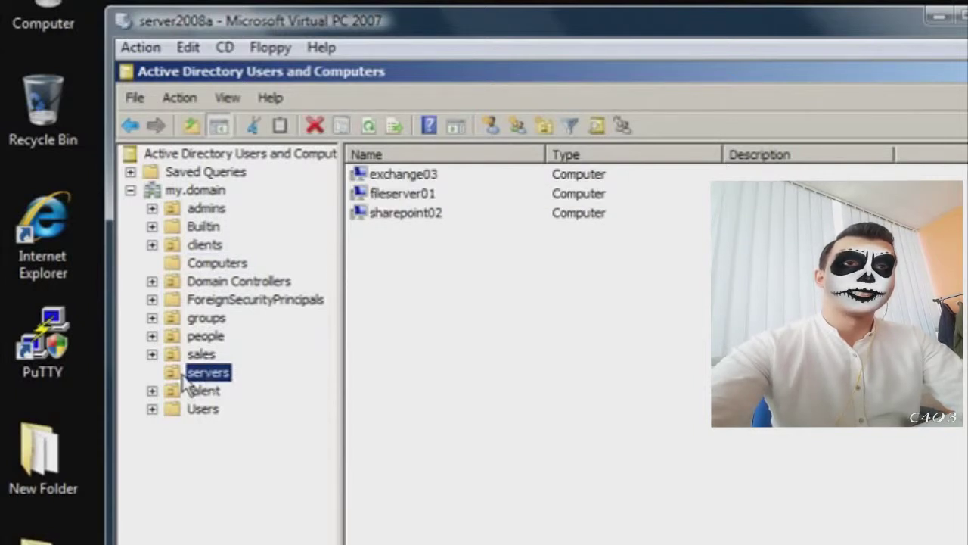
click(173, 264)
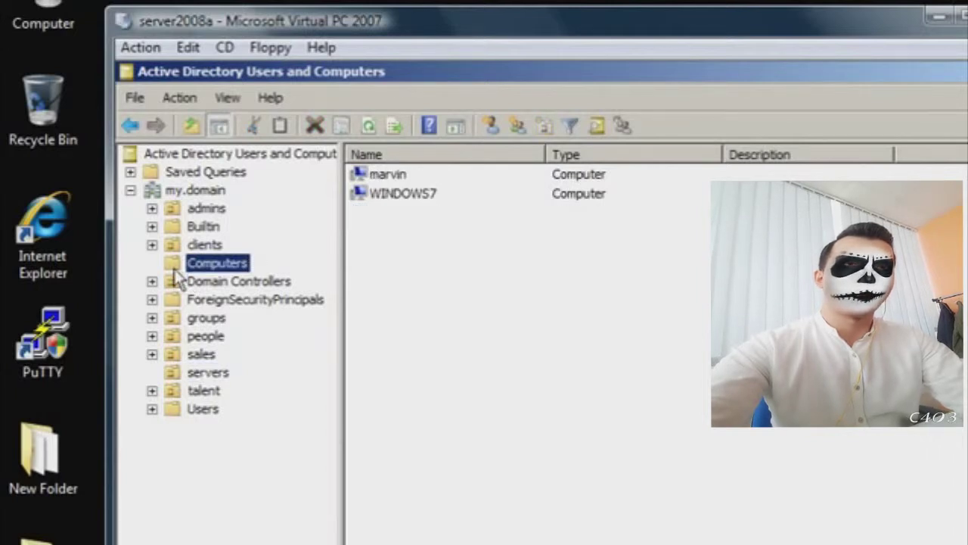
- Try to create a new computer object named windows7 in the servers organizational unit
click(212, 373)
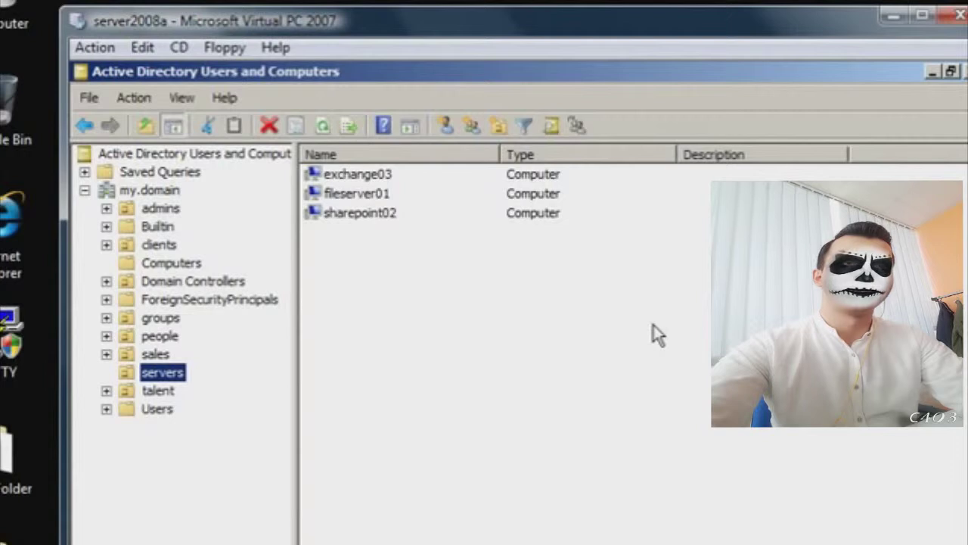
right_click(505, 285)
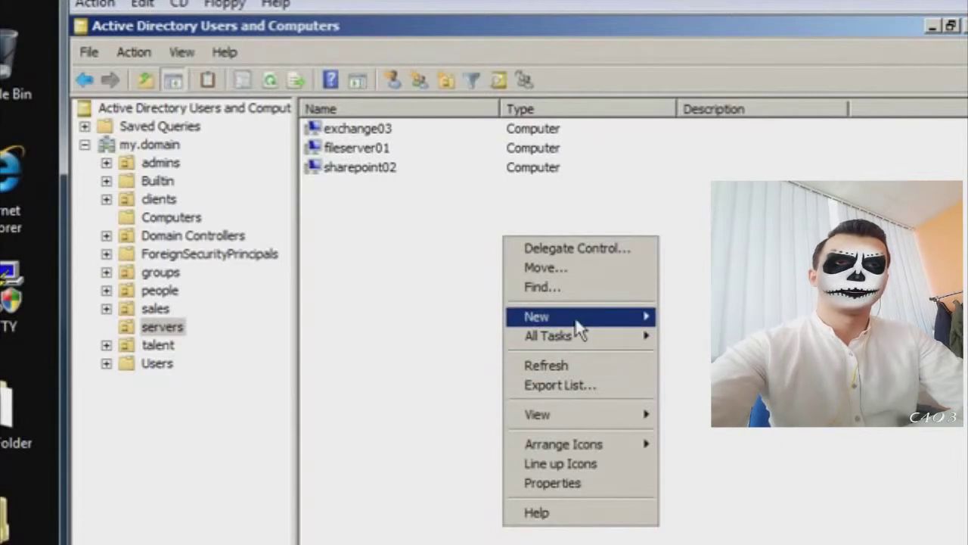
mouse_move(575, 363)
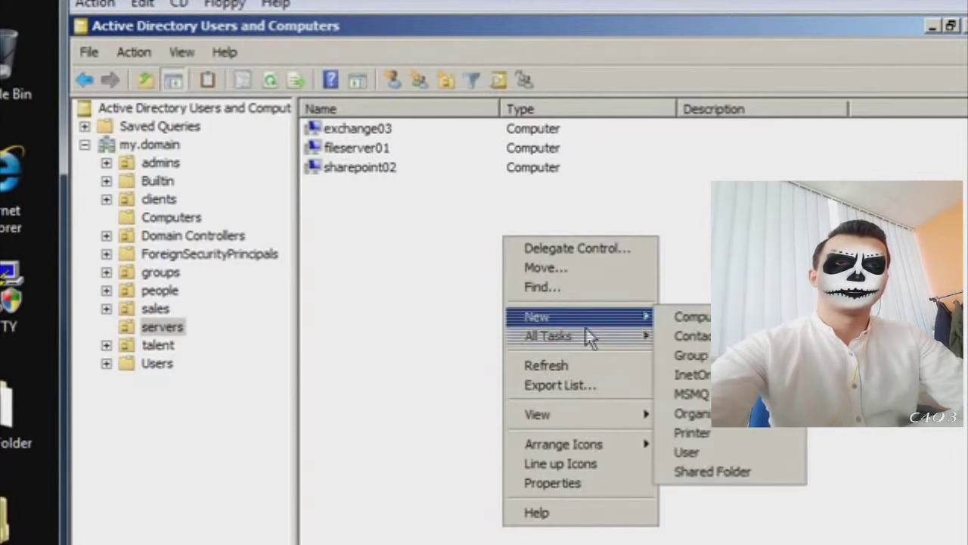
click(715, 317)
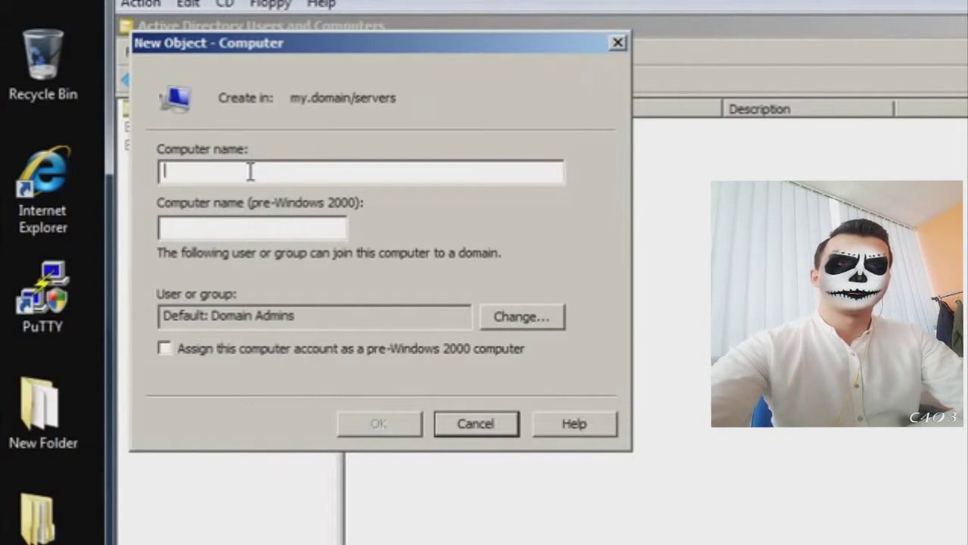
text(windows7)
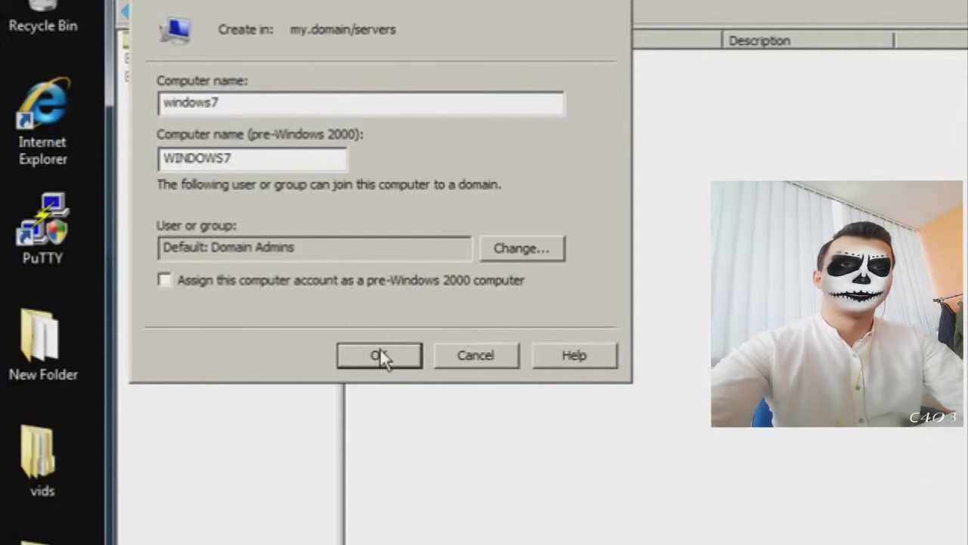
click(379, 355)
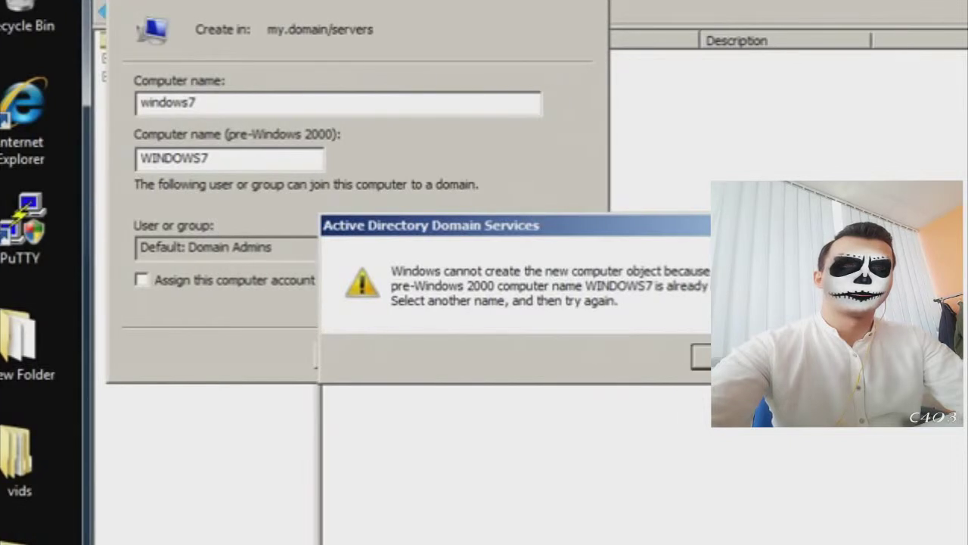
click(732, 356)
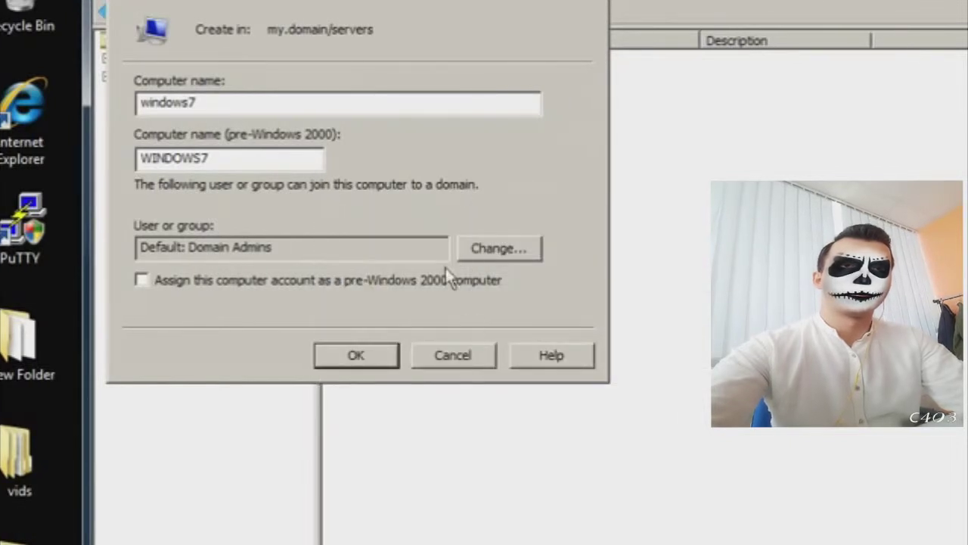
- Shorten the new computer object's name to win7 and create it
key(BackSpace)
key(BackSpace)
key(BackSpace)
key(BackSpace)
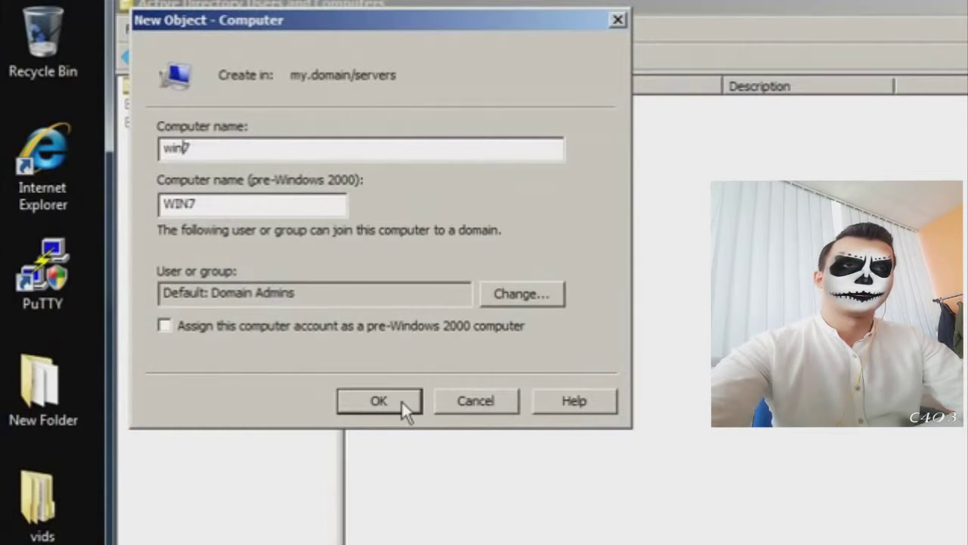
click(402, 400)
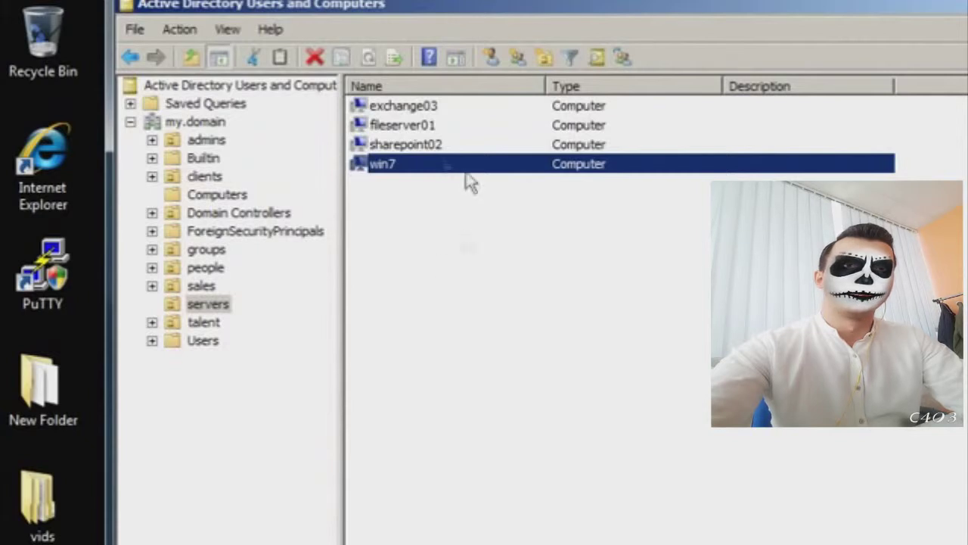
- Review the win7 computer's properties, covering operating system, group membership, dial-in, manager, location and delegation, and close them
right_click(391, 161)
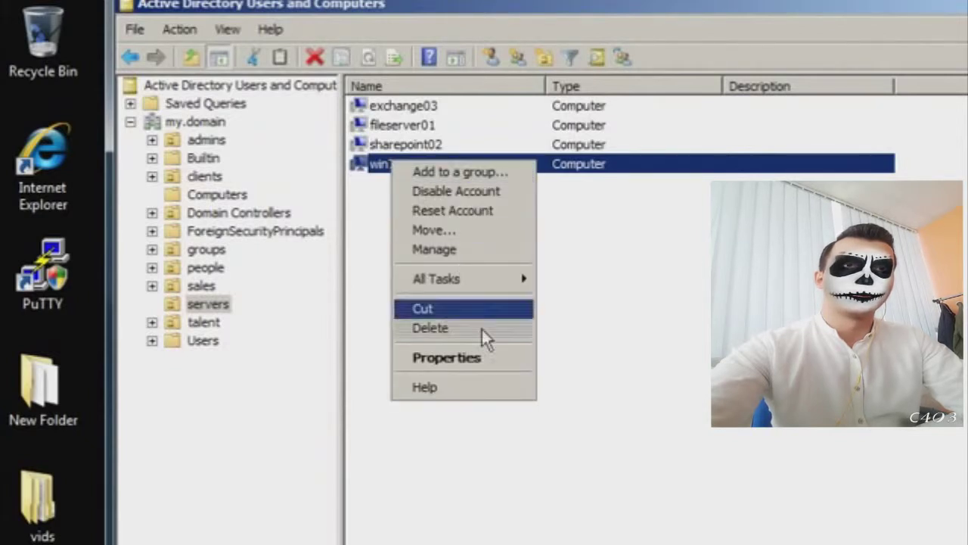
click(485, 352)
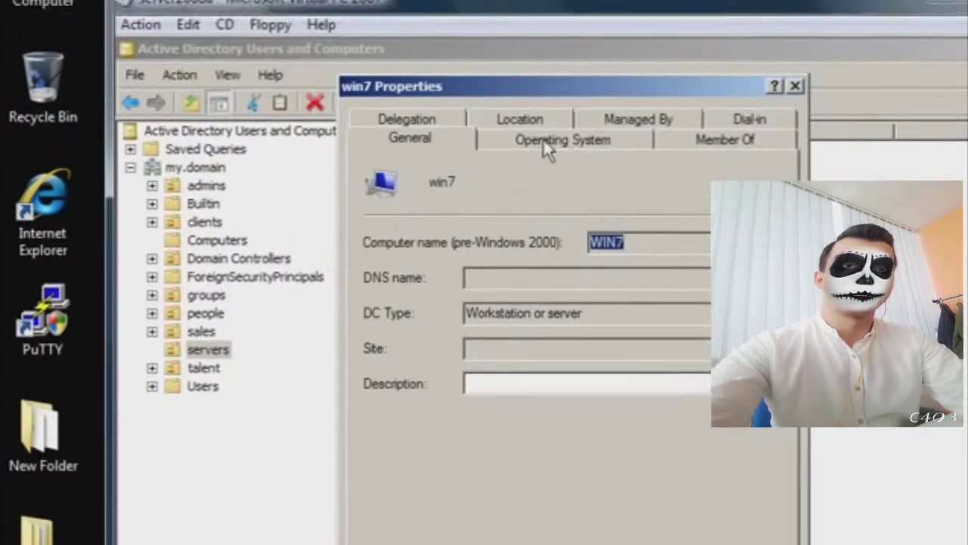
click(540, 144)
click(726, 145)
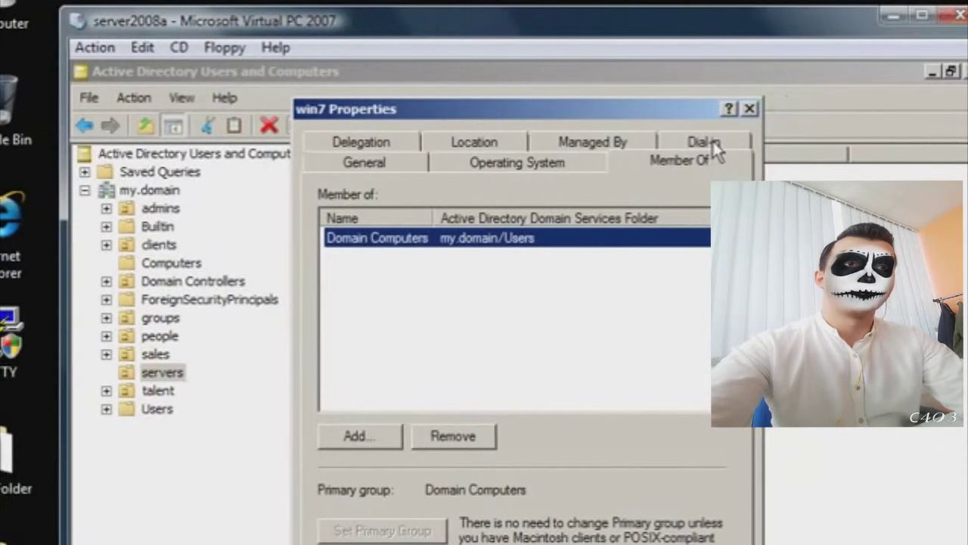
click(752, 144)
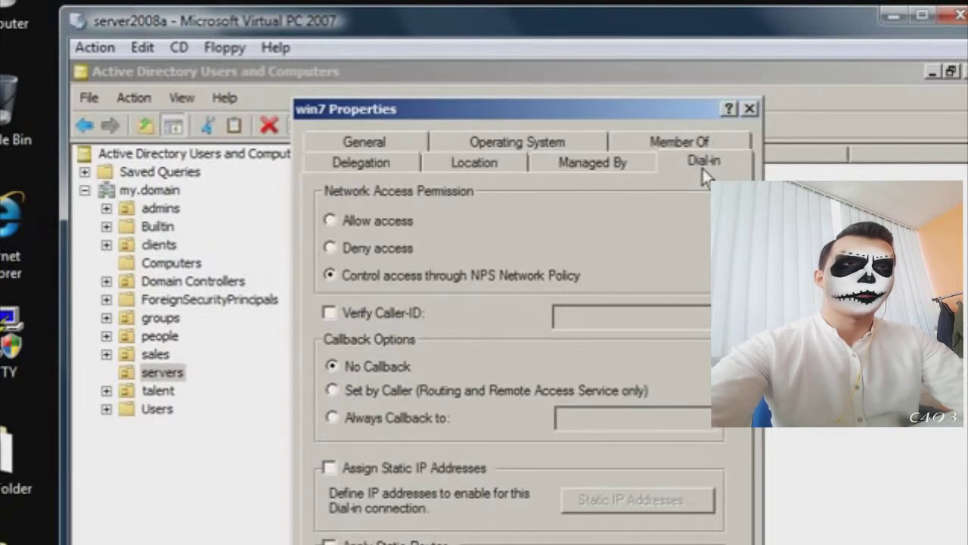
click(596, 168)
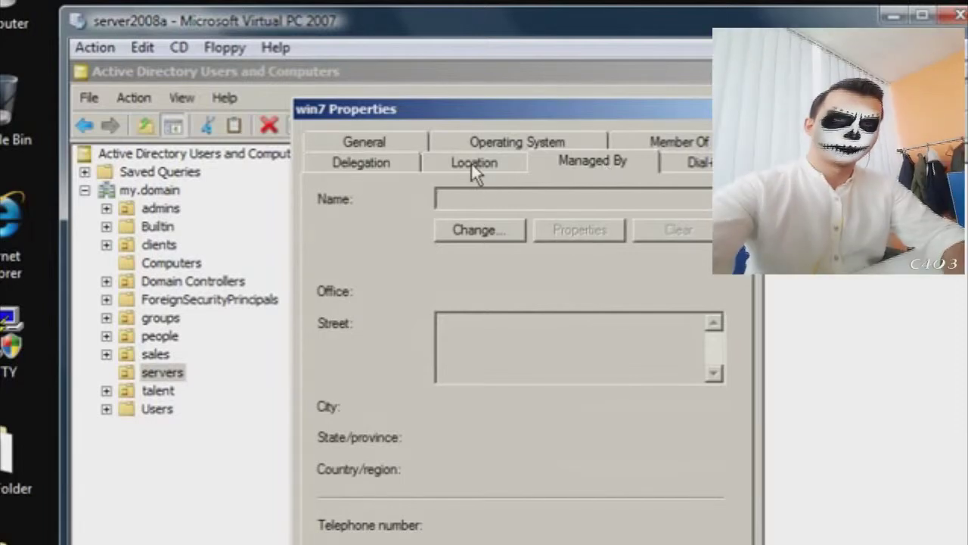
click(471, 163)
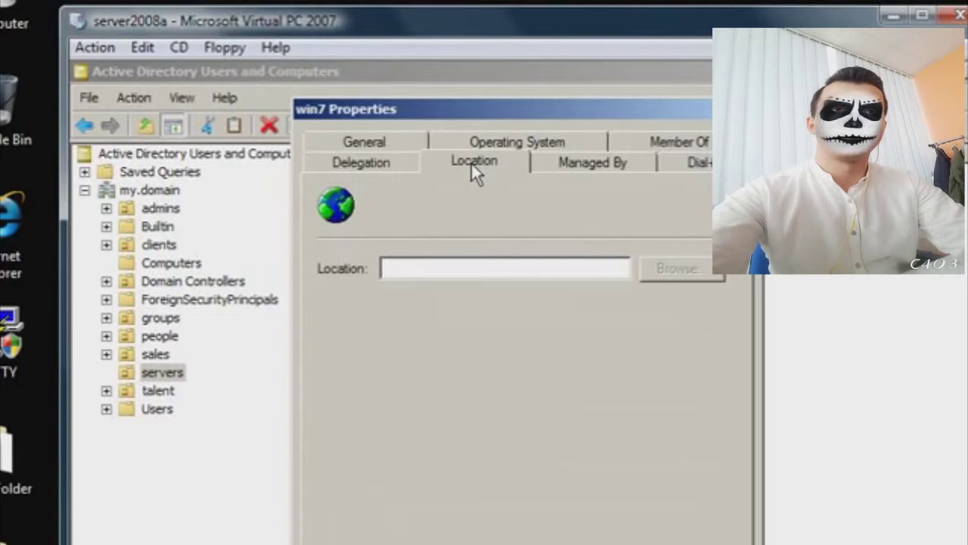
click(372, 166)
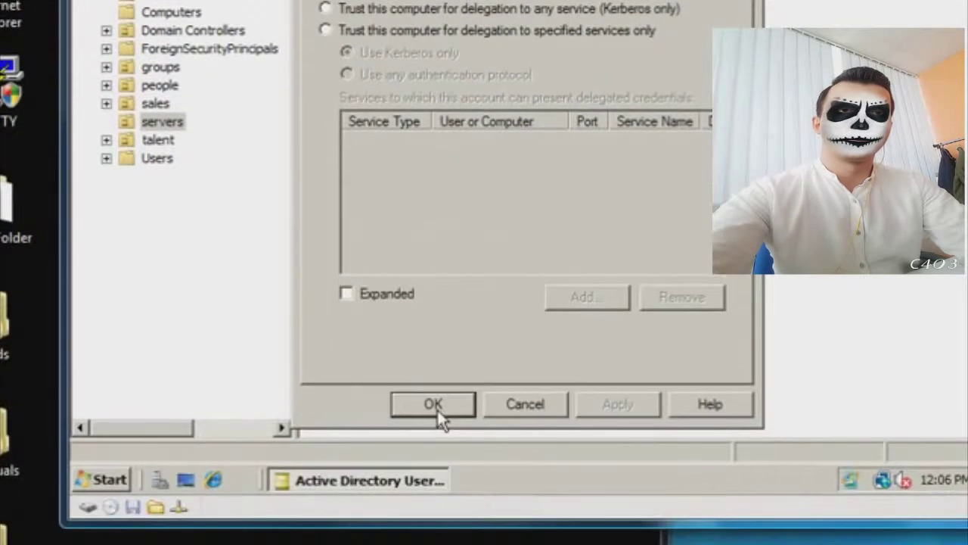
click(433, 405)
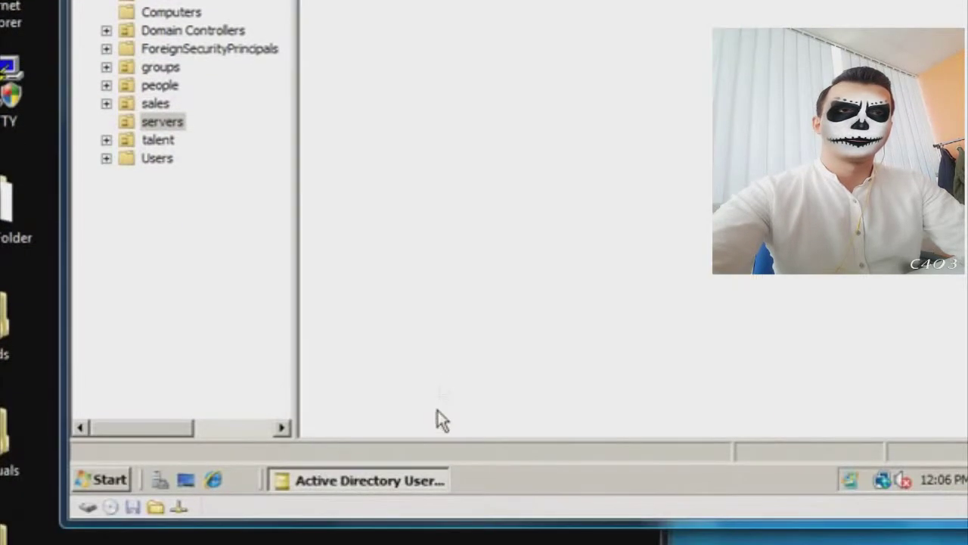
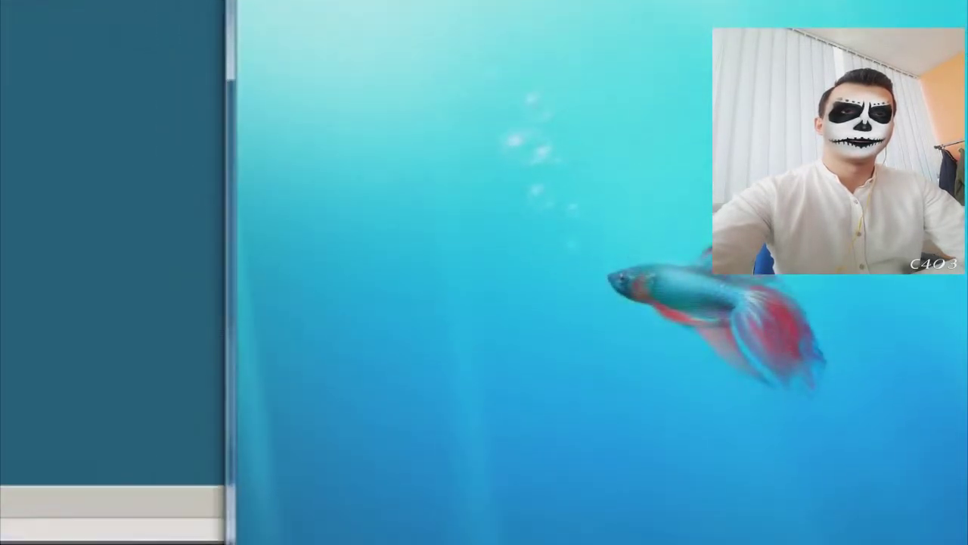
- Switch to the Windows 7 virtual machine and open its Computer properties
click(265, 541)
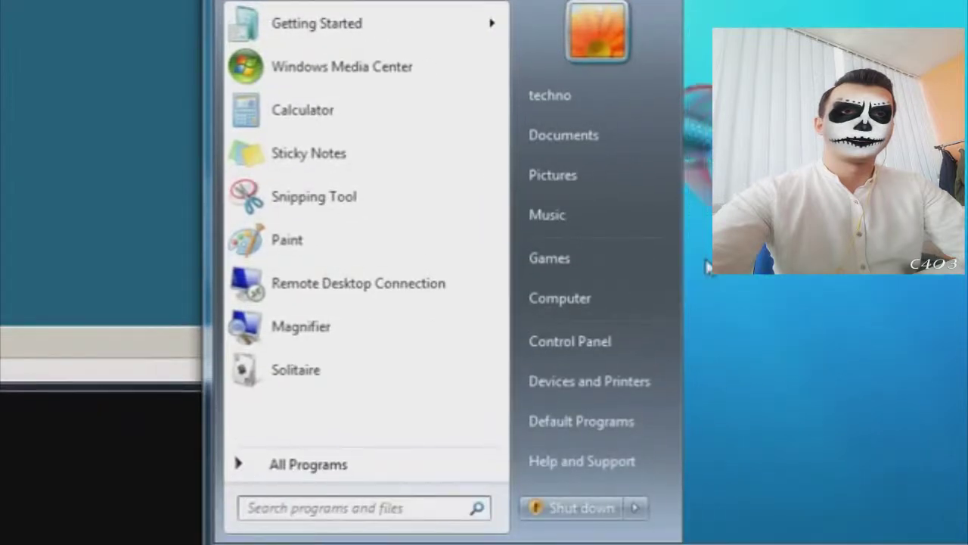
right_click(621, 340)
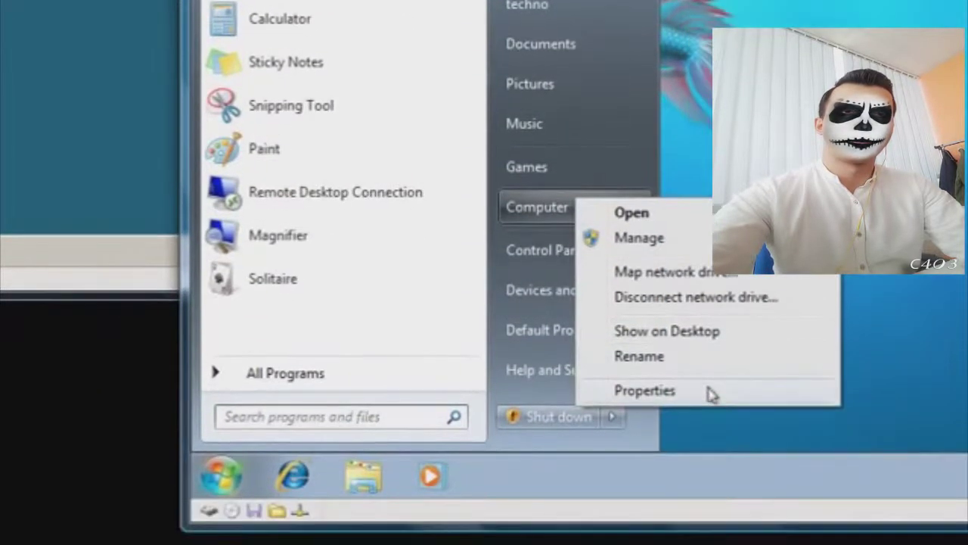
click(733, 481)
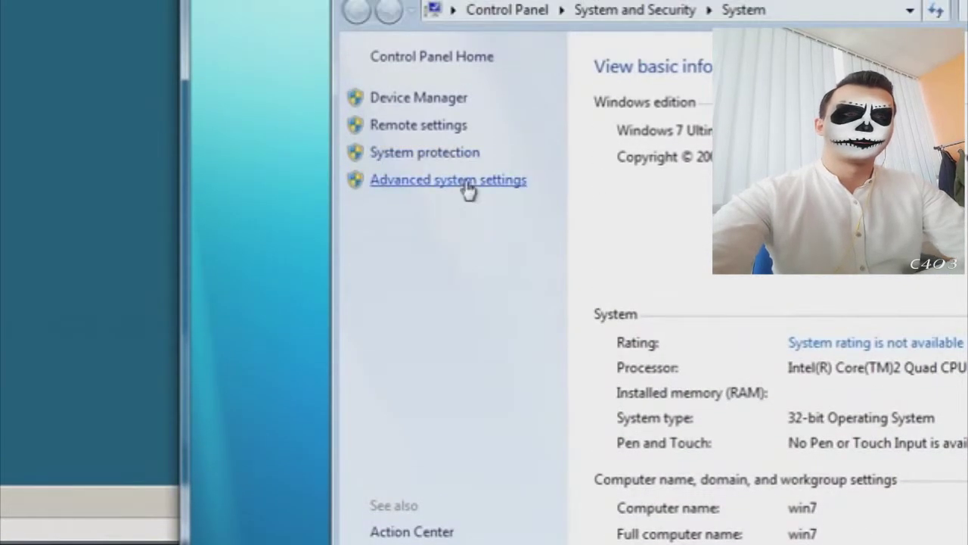
- Open the Windows 7 client's advanced system settings and show its computer name and workgroup membership
click(466, 189)
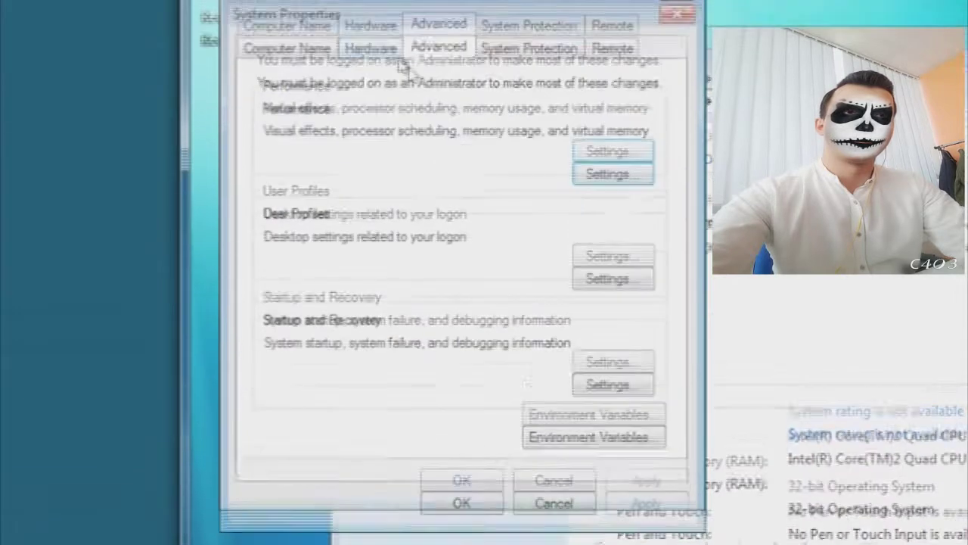
click(295, 47)
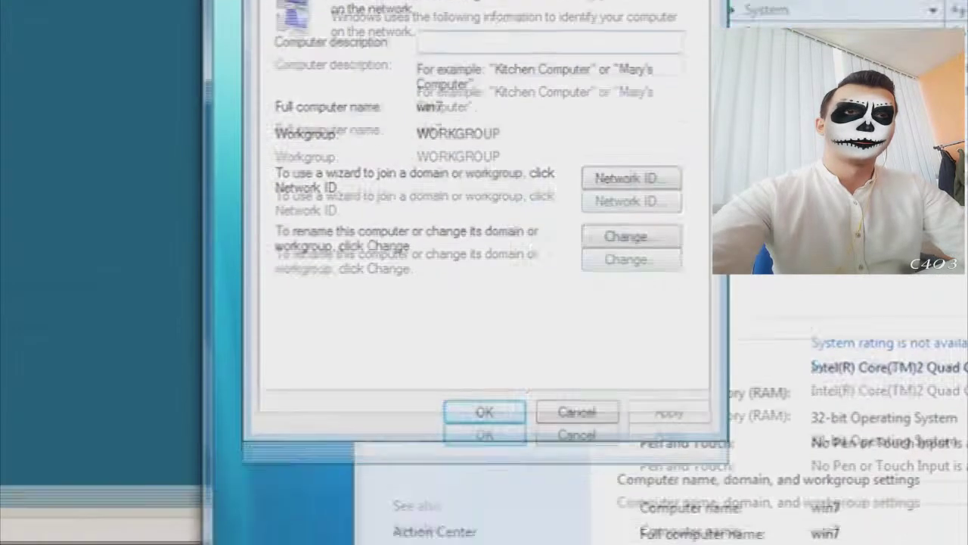
click(222, 535)
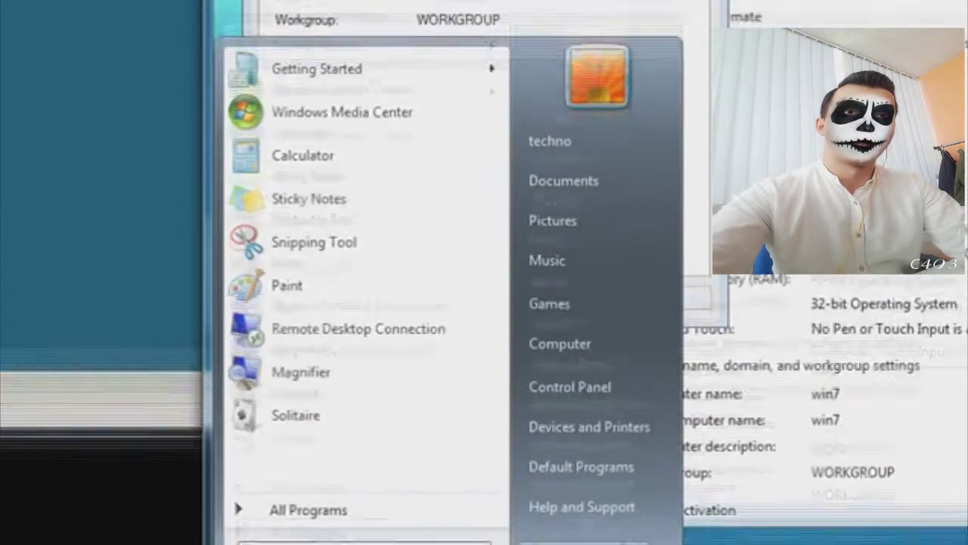
right_click(588, 273)
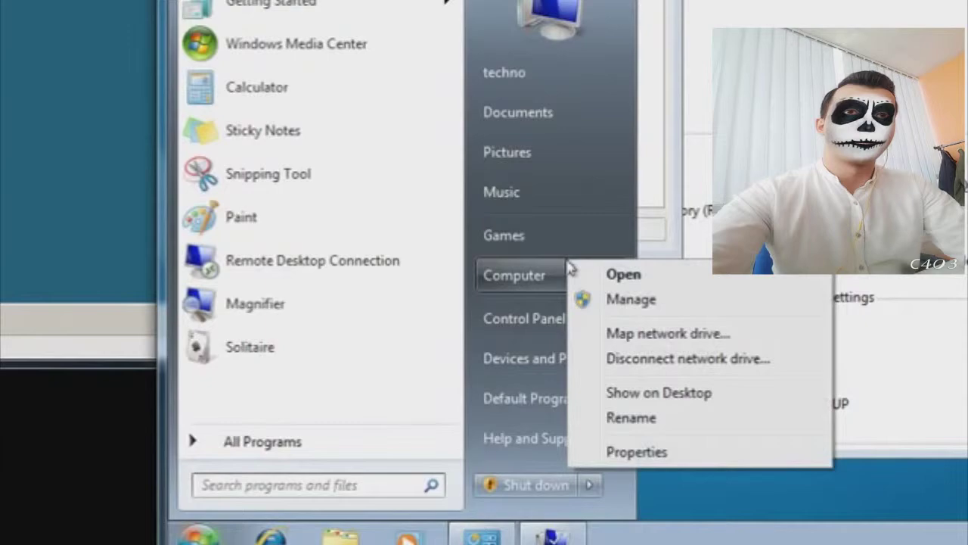
click(692, 403)
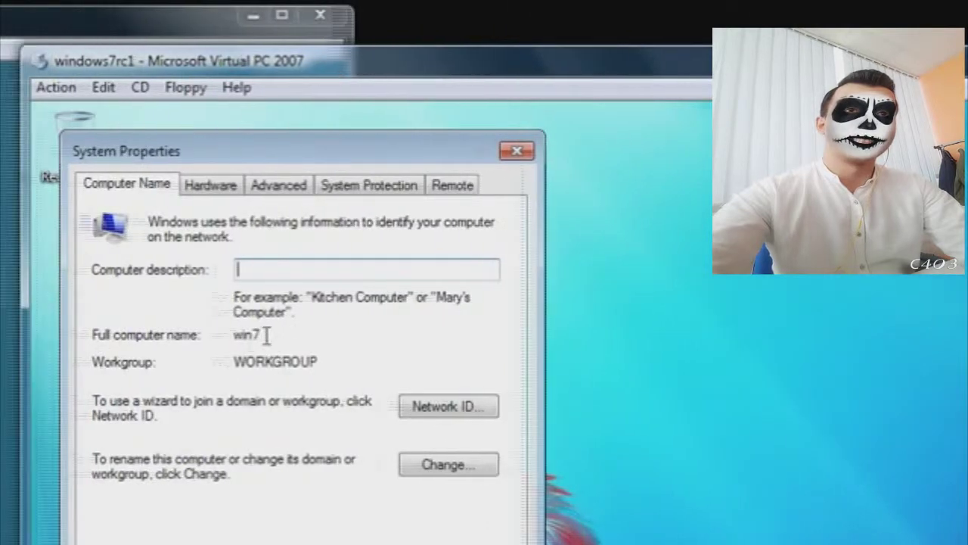
drag(337, 356, 232, 338)
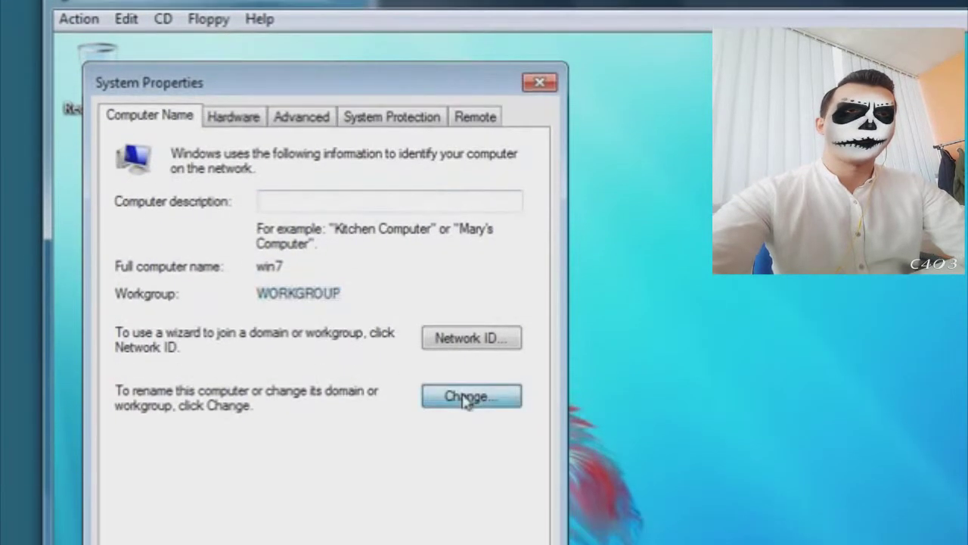
- Change the win7 computer's membership from the workgroup to the domain my.domain and submit the change
click(444, 447)
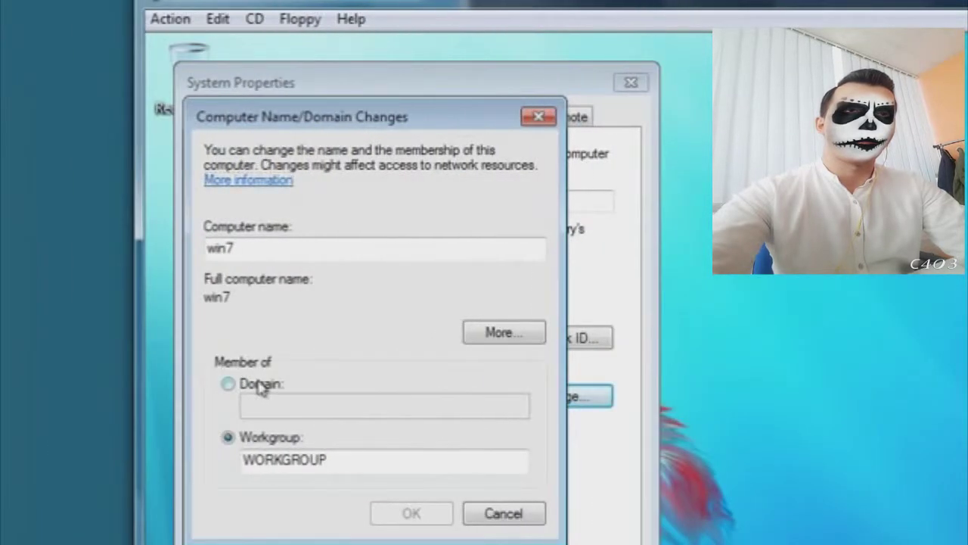
click(259, 386)
click(259, 405)
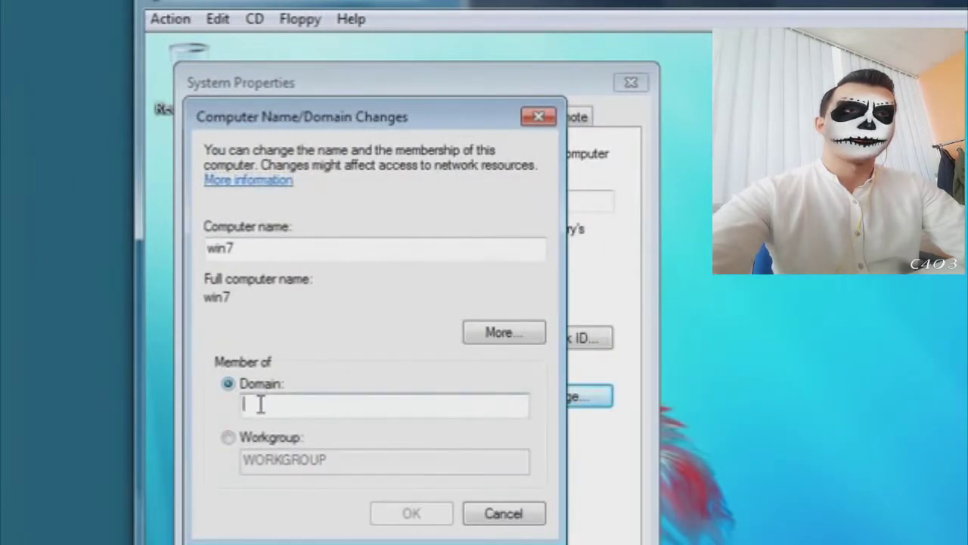
text(t)
key(BackSpace)
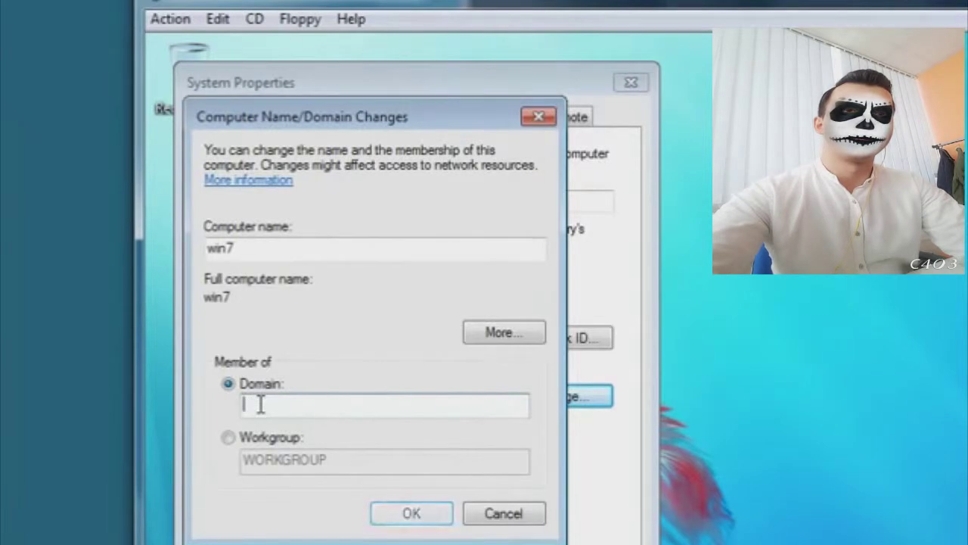
text(mydomain)
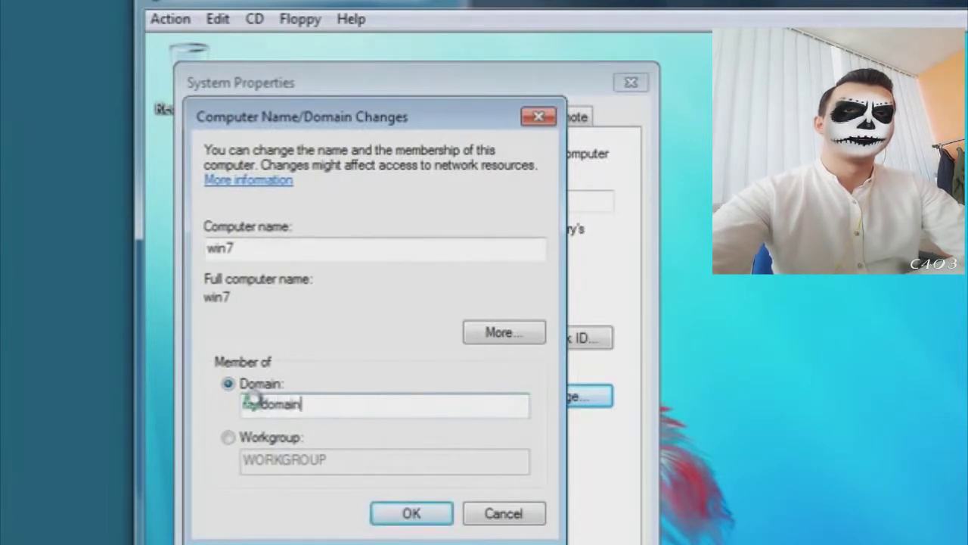
key(Return)
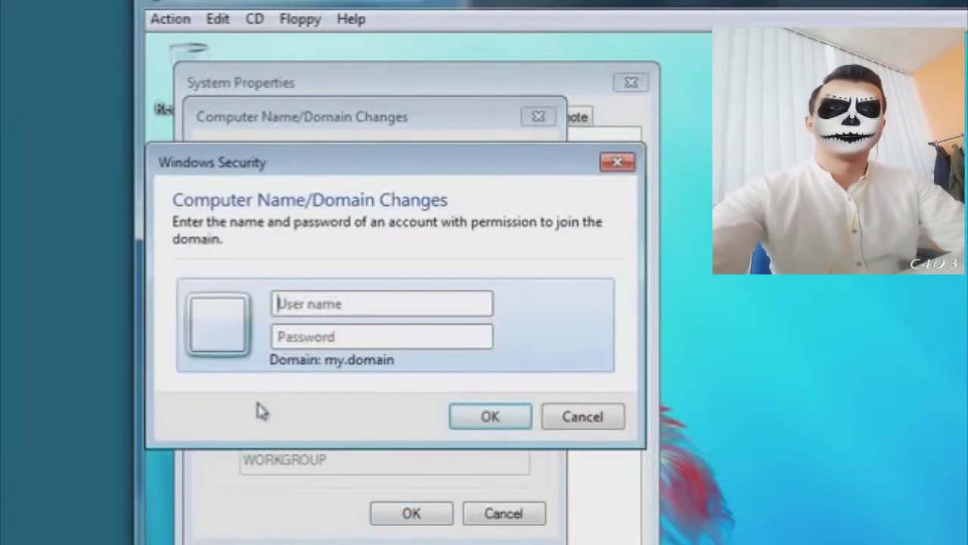
- Authorize the domain join with the user name and password of a permitted account, and dismiss the welcome message
text(aechn)
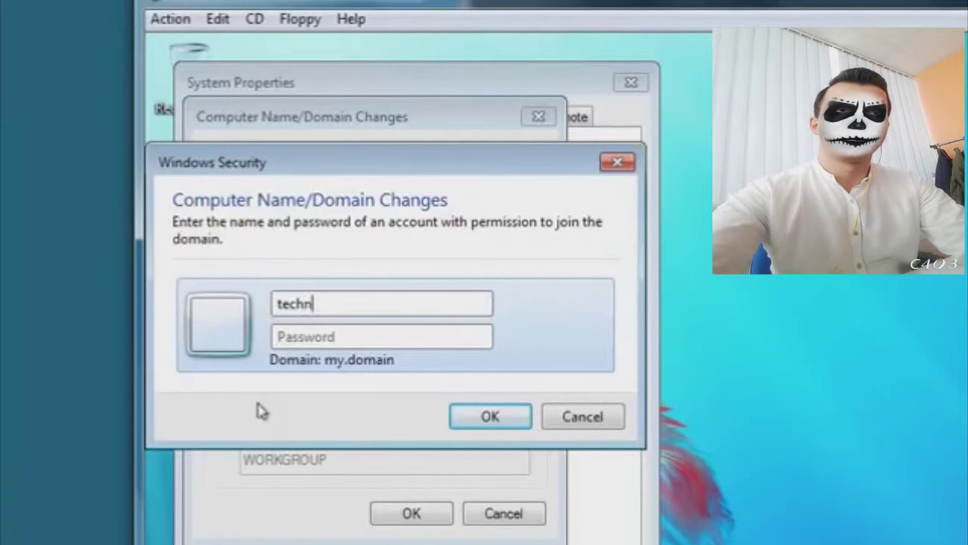
text(ological)
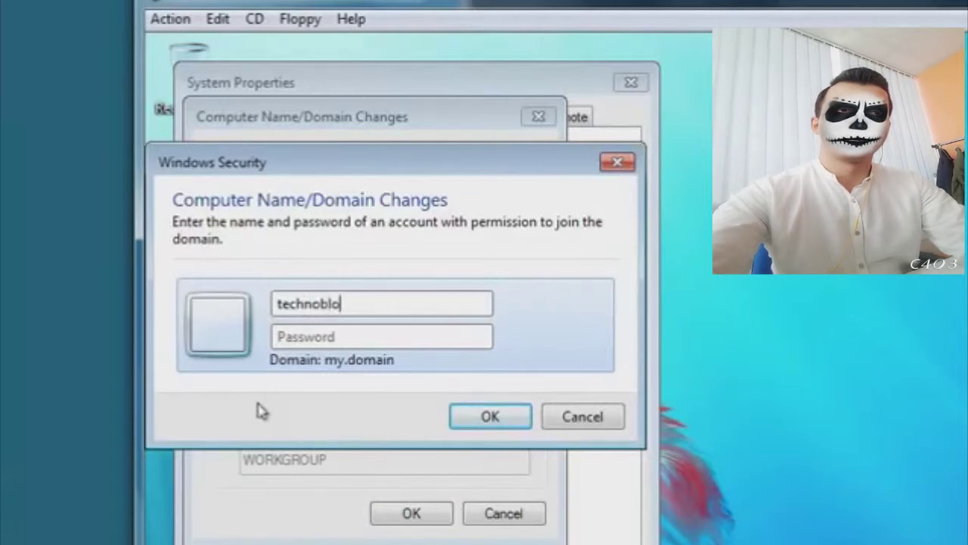
key(Tab)
text(••••••••)
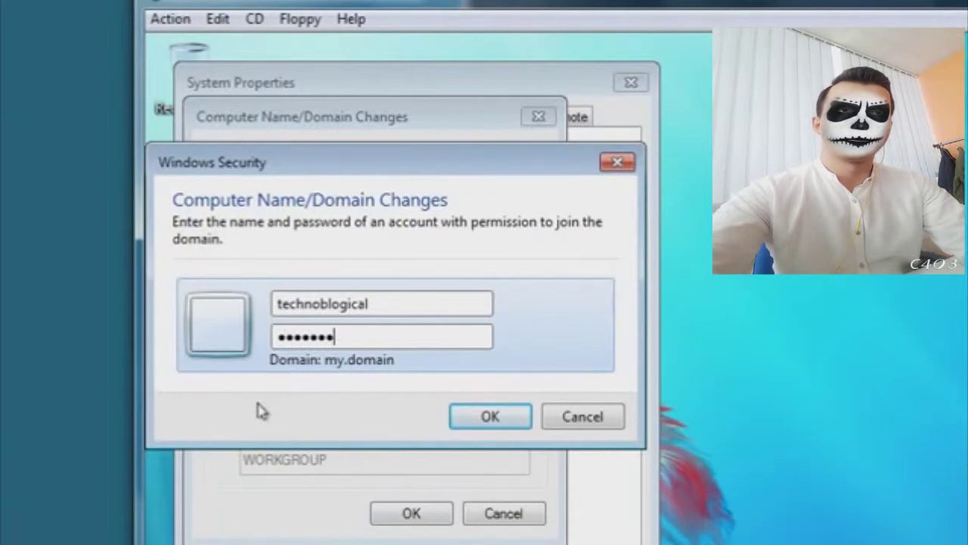
key(Return)
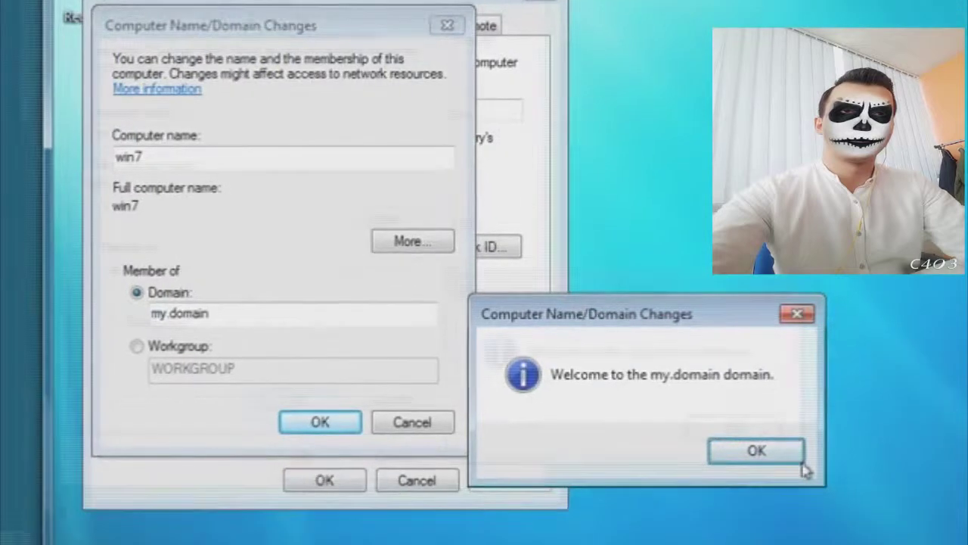
click(847, 537)
- Switch to the server2008a virtual machine and open Active Directory Users and Computers, allowing the permission request
click(225, 356)
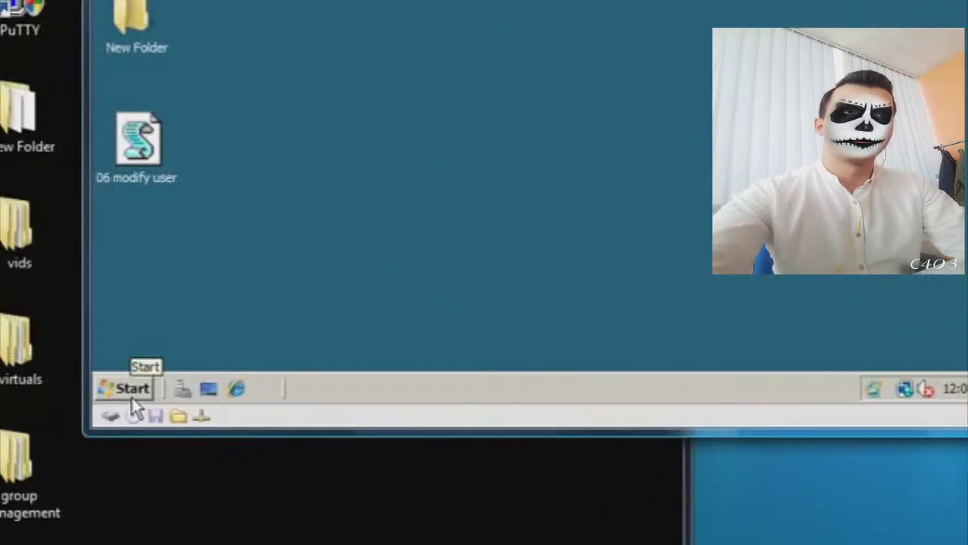
click(151, 390)
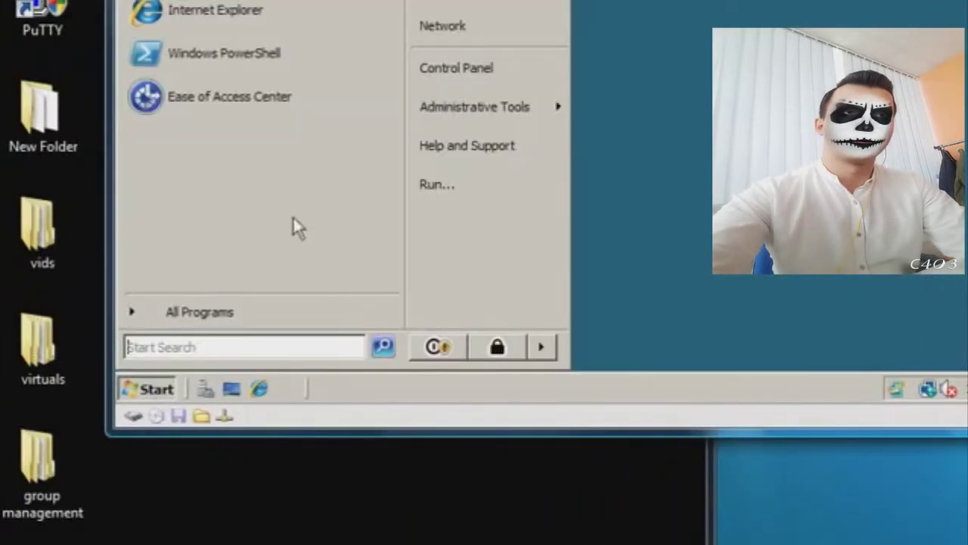
mouse_move(491, 110)
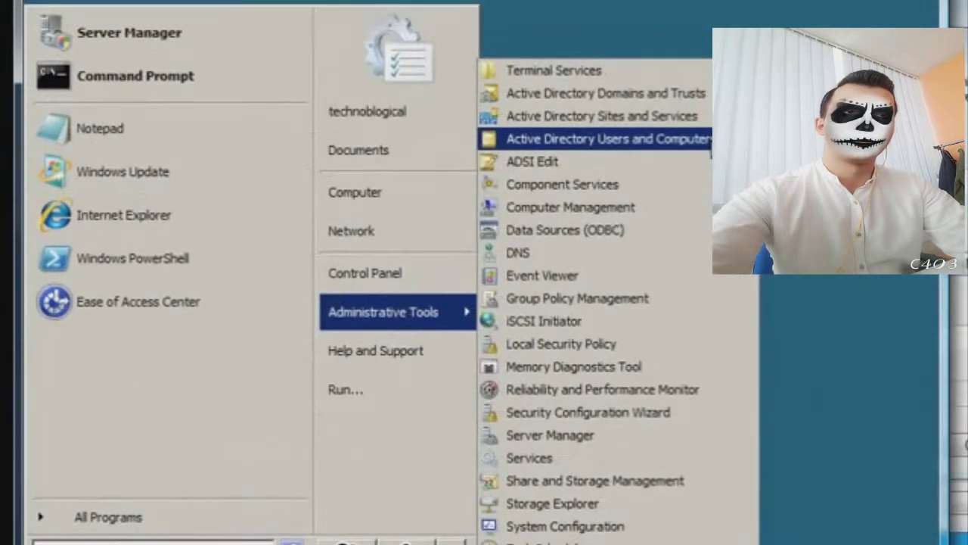
click(651, 47)
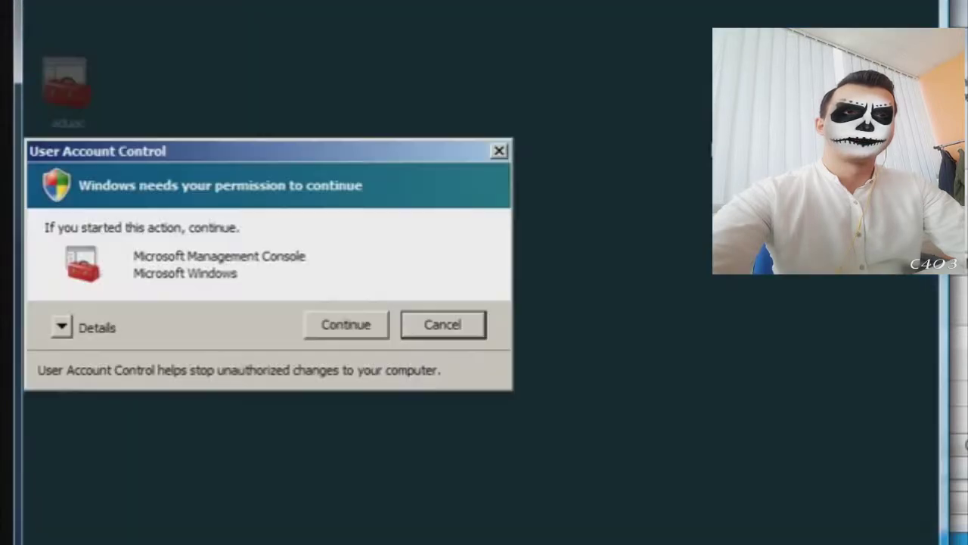
click(318, 332)
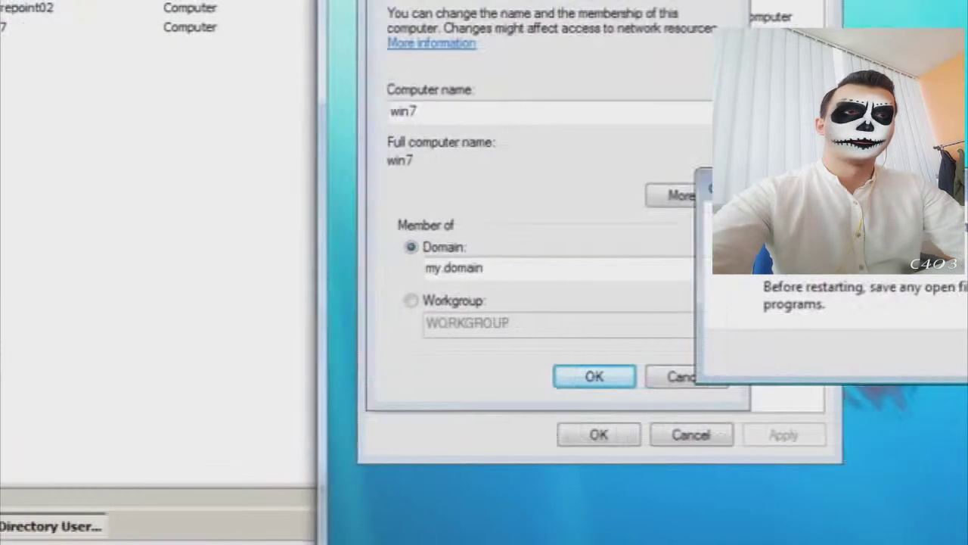
- Switch back to the Windows 7 virtual machine, acknowledge the restart notice, close System Properties and restart the computer
click(960, 356)
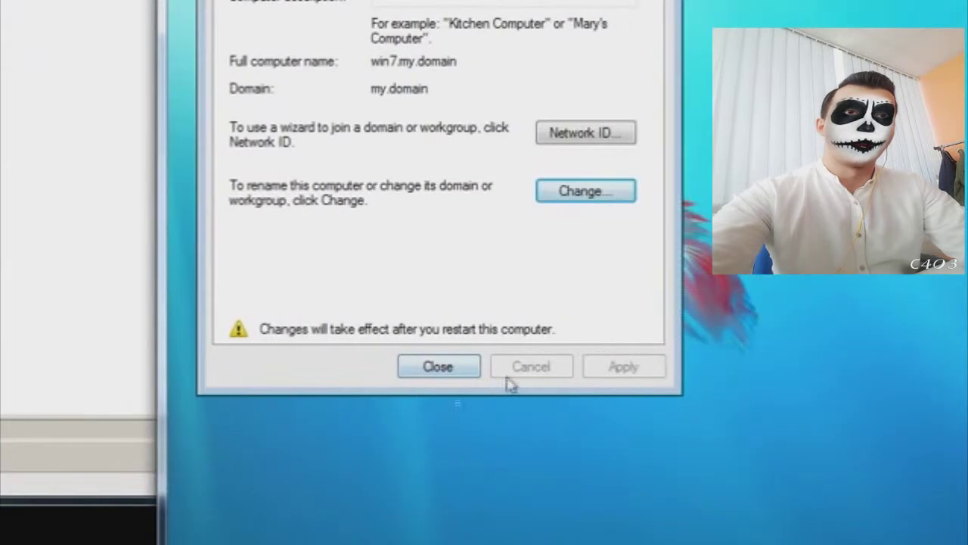
click(450, 377)
click(728, 280)
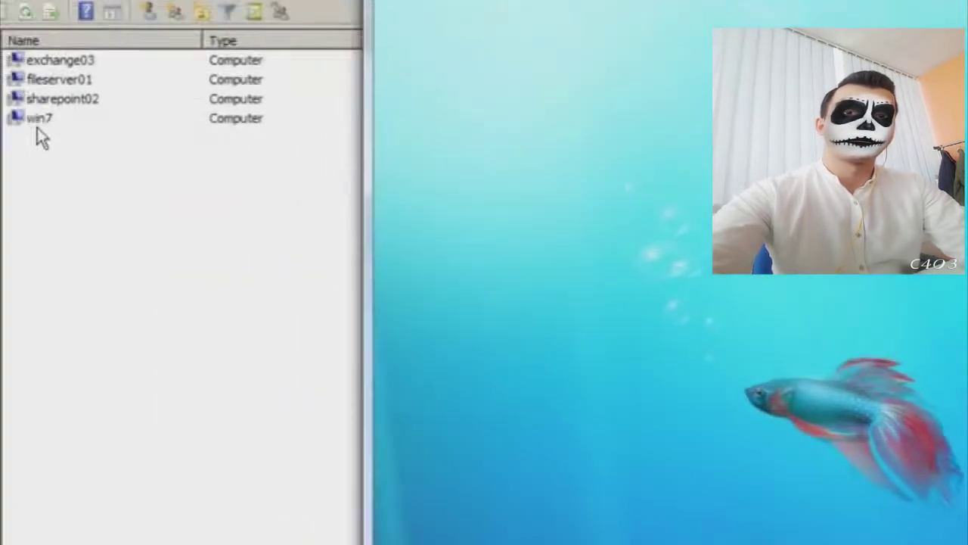
- On the server, open the win7 computer's properties and review its operating system, group membership, dial-in, location, delegation and general details
click(38, 122)
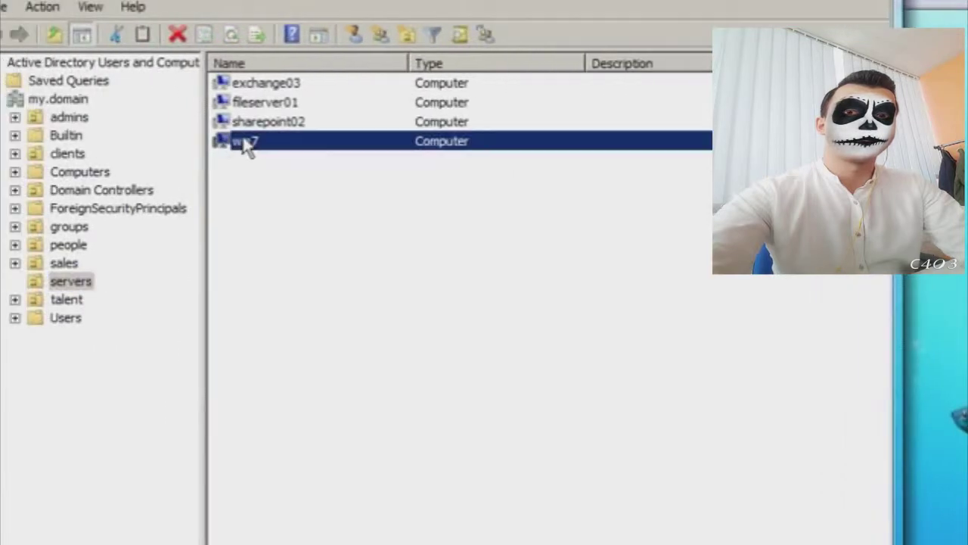
double_click(258, 142)
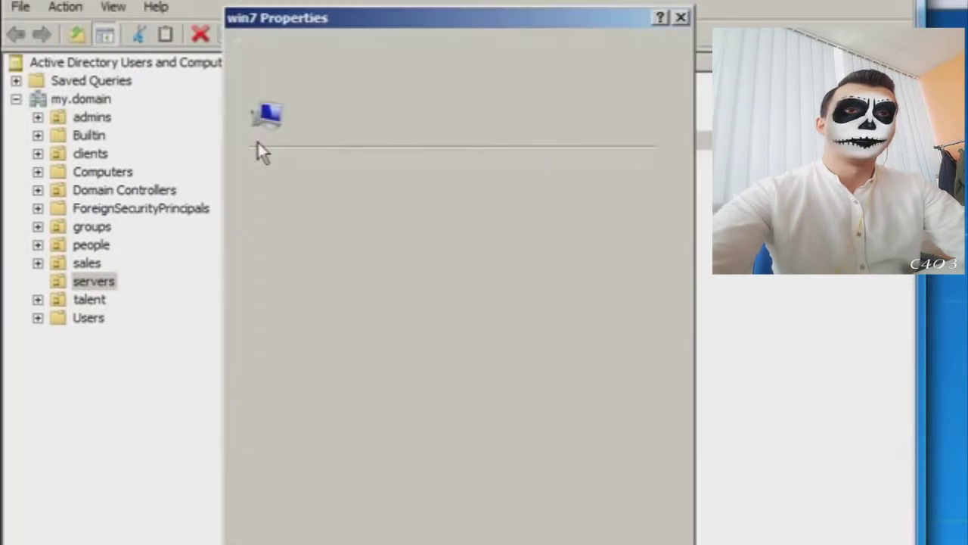
click(439, 73)
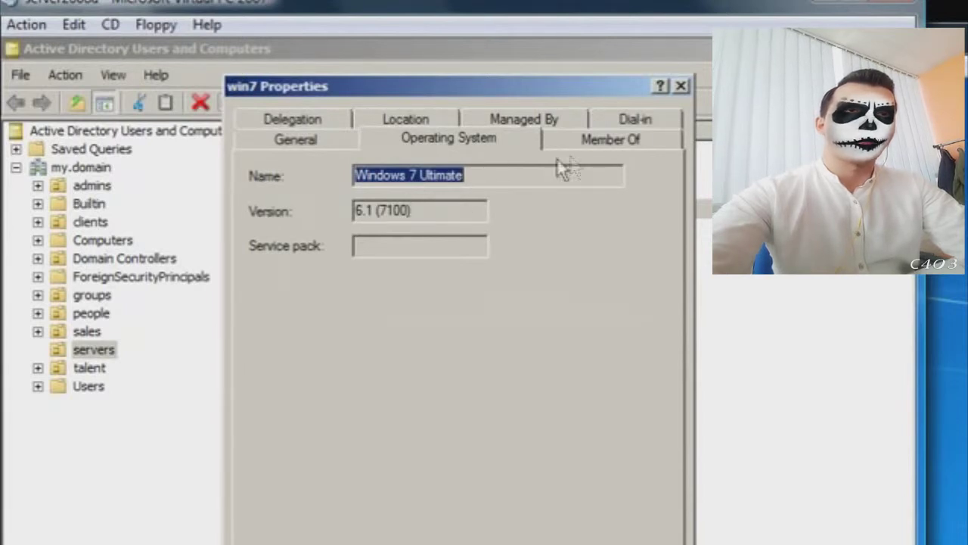
click(596, 139)
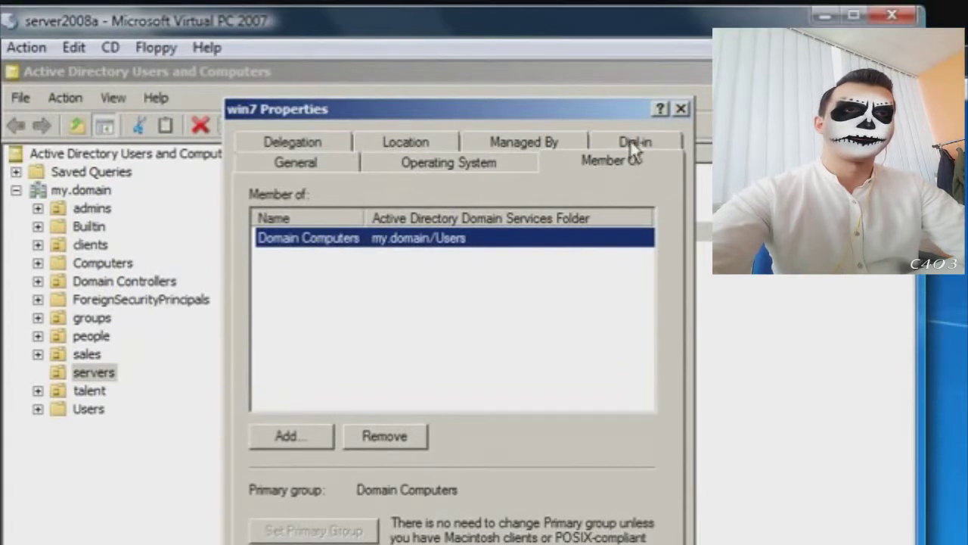
click(632, 119)
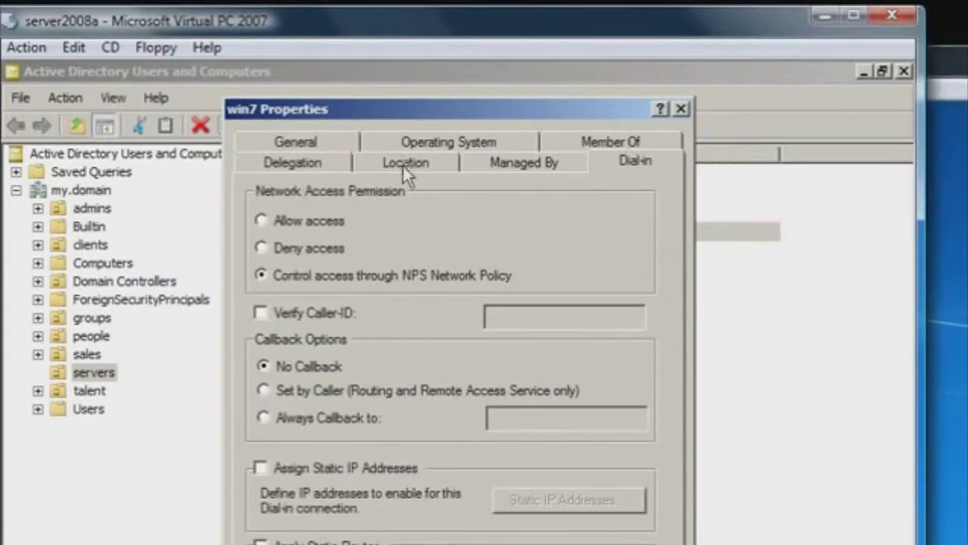
click(403, 163)
click(293, 161)
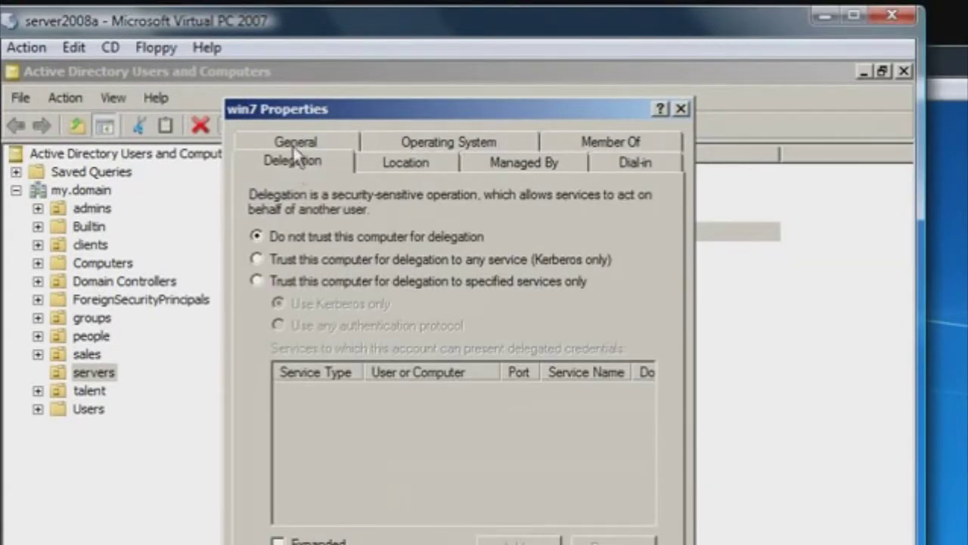
click(294, 148)
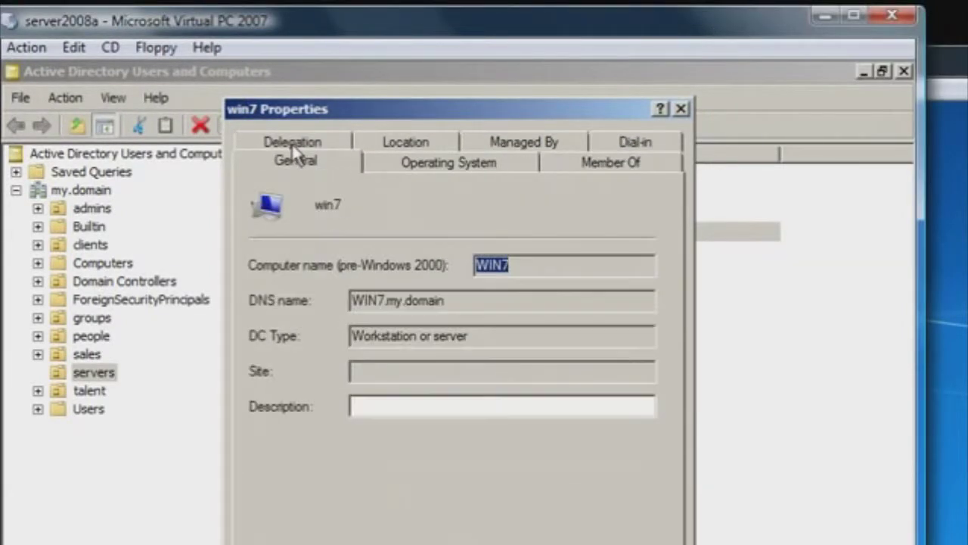
- Recheck win7's operating system, group membership, location, manager and dial-in settings, and close its properties
click(440, 161)
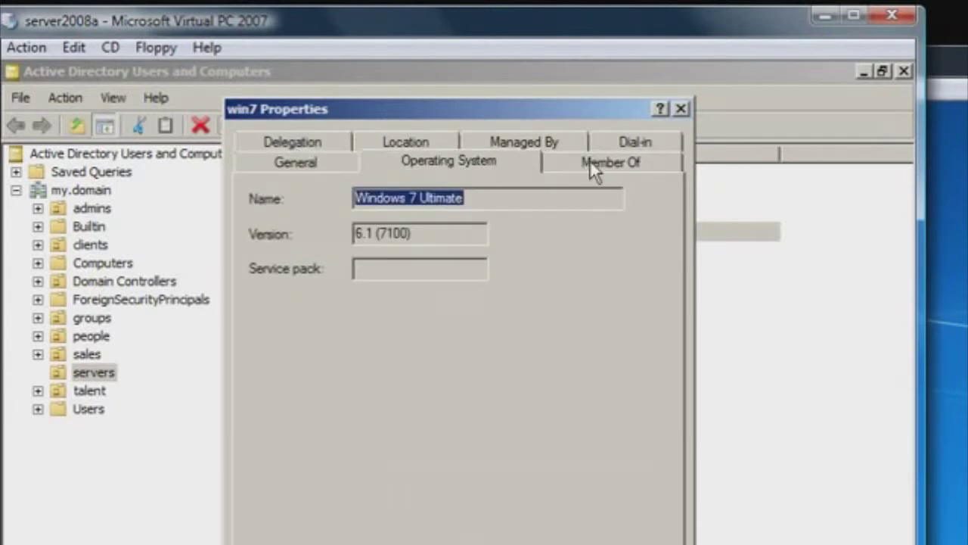
click(590, 162)
click(415, 142)
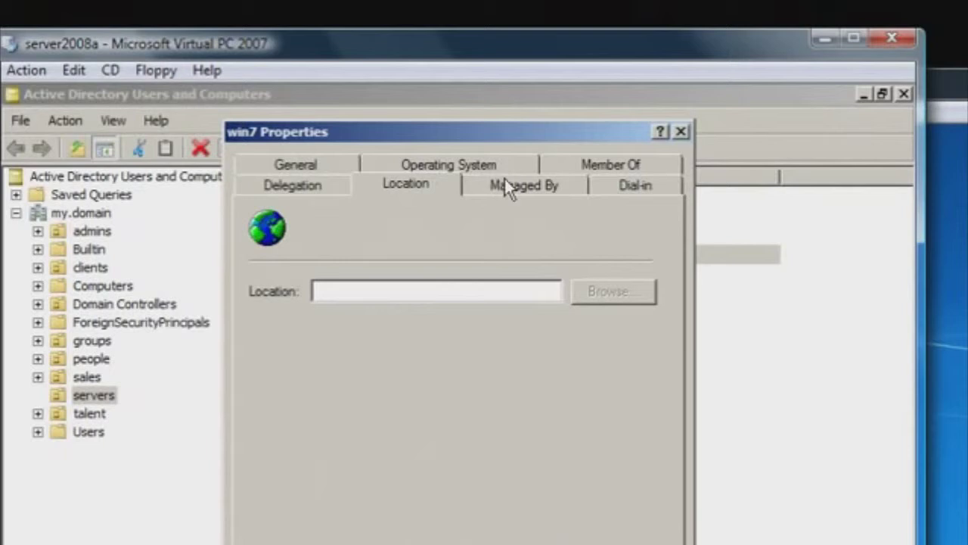
click(505, 181)
click(611, 183)
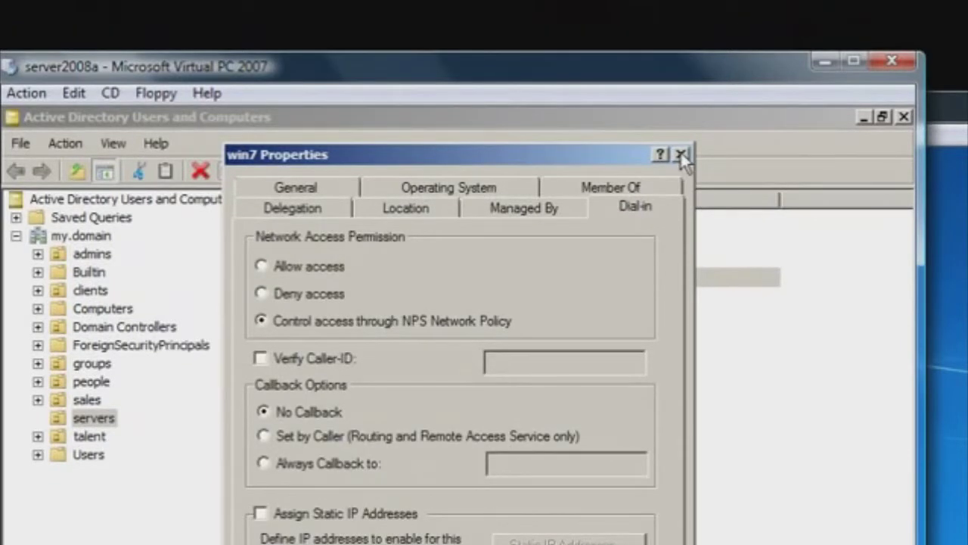
click(680, 131)
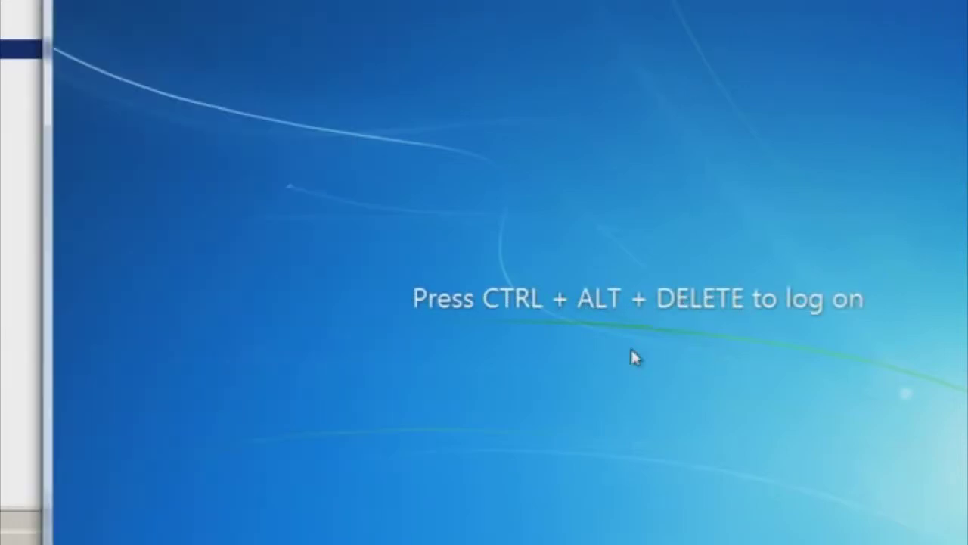
- Log on to the Windows 7 client with another account, entering its user name and account password
key(ctrl+alt+Delete)
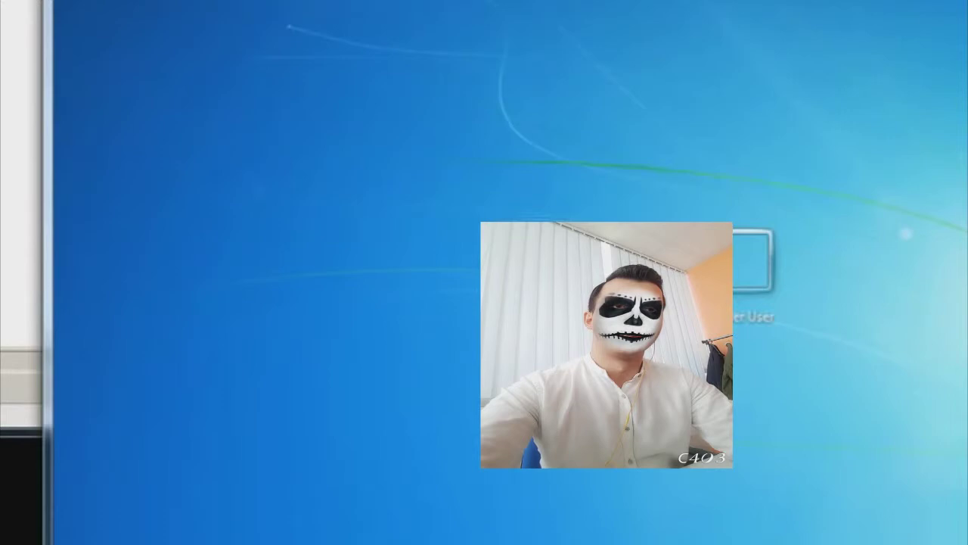
click(740, 261)
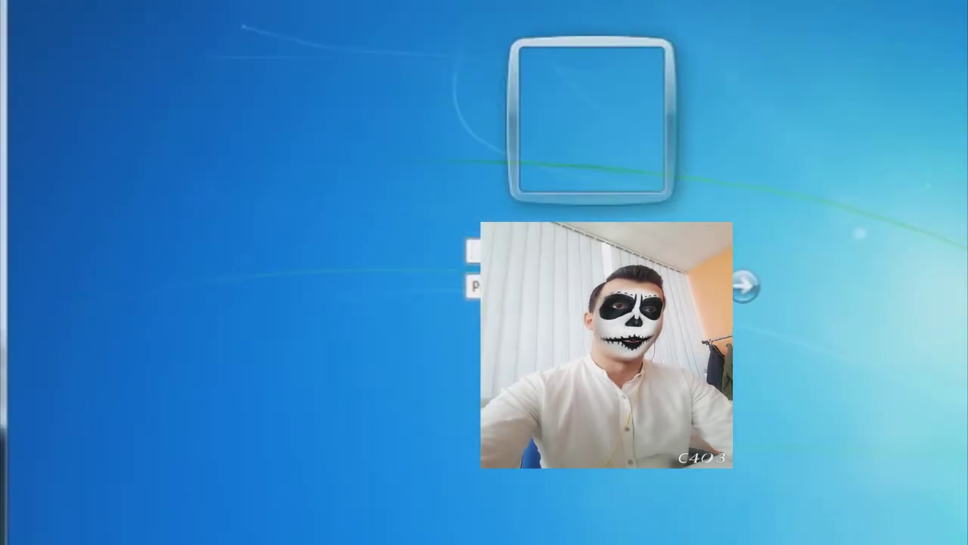
text(m)
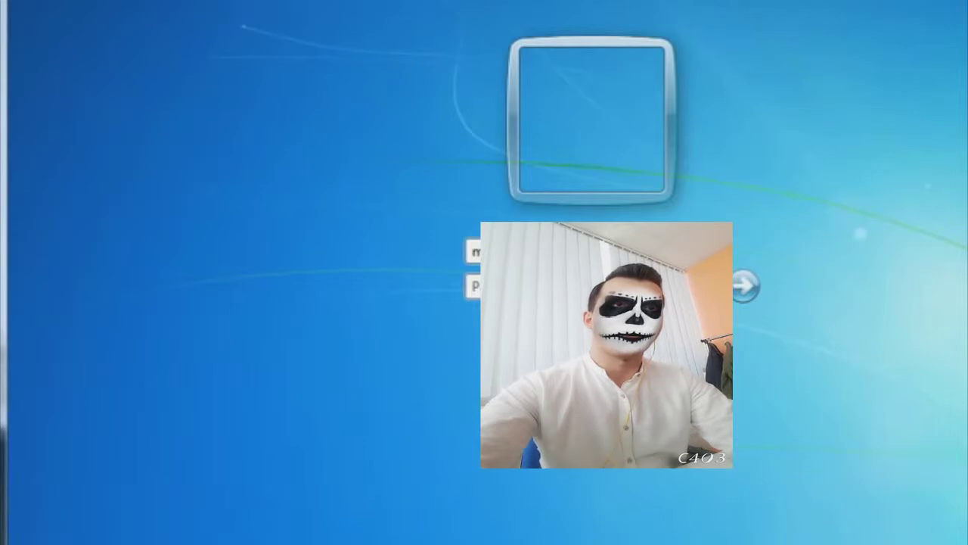
key(Tab)
text(•)
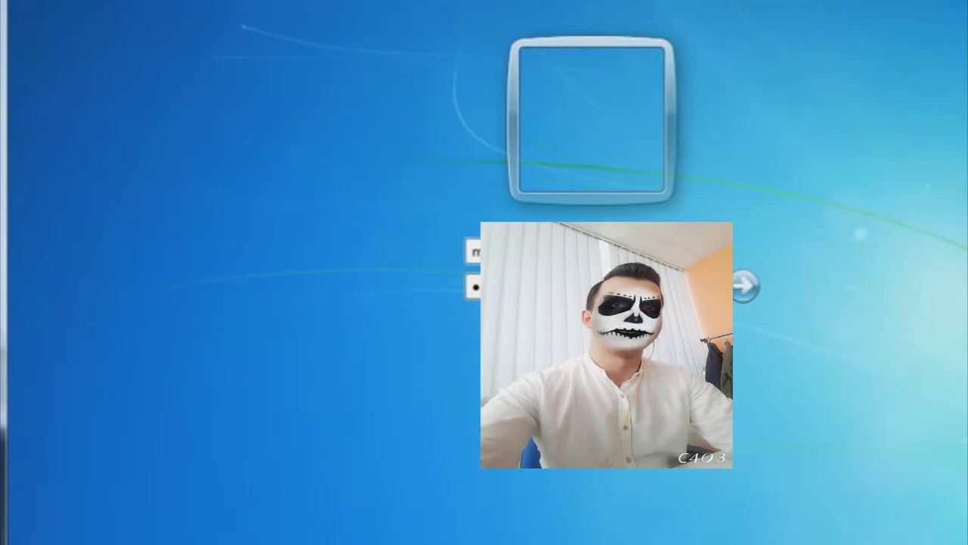
key(Return)
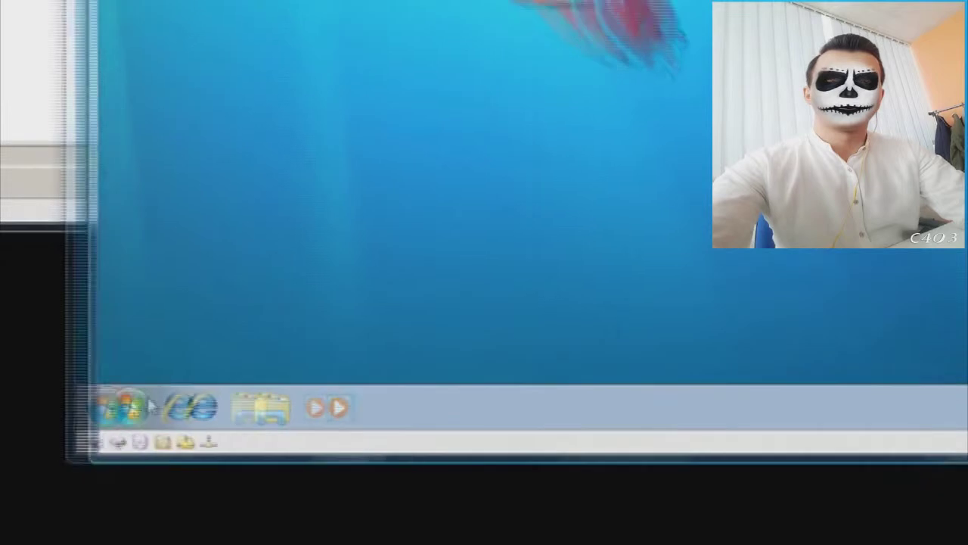
- On the server, open the account settings of the second-to-last user in my.domain's people organizational unit
click(3, 522)
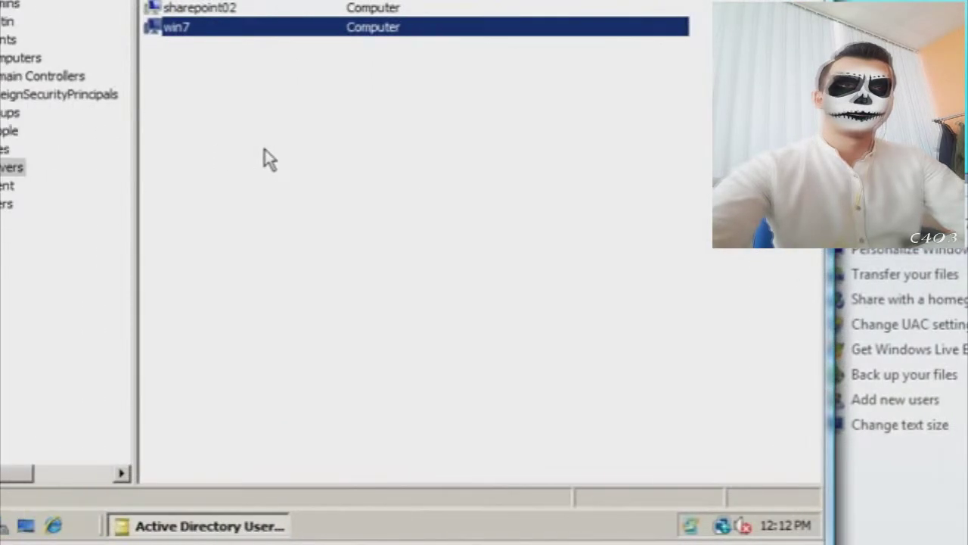
click(4, 114)
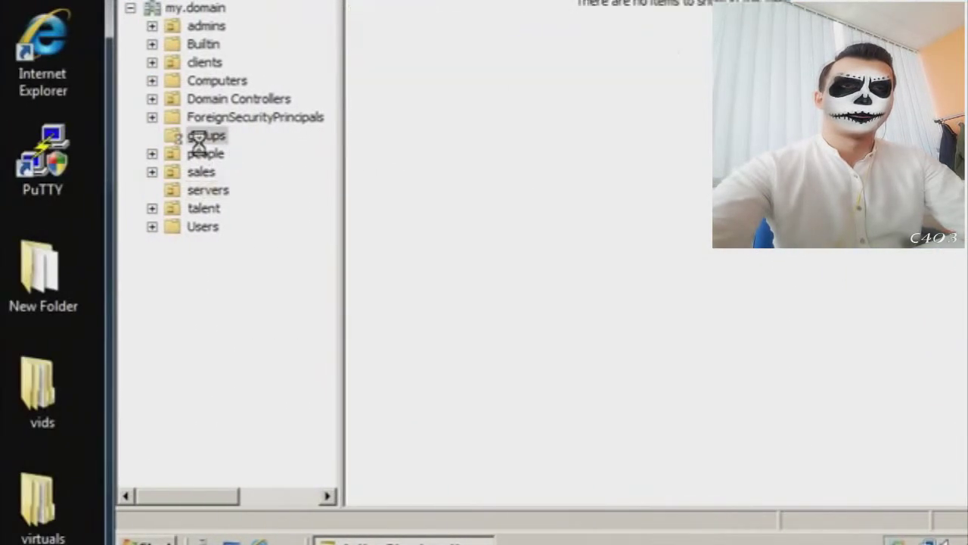
click(207, 154)
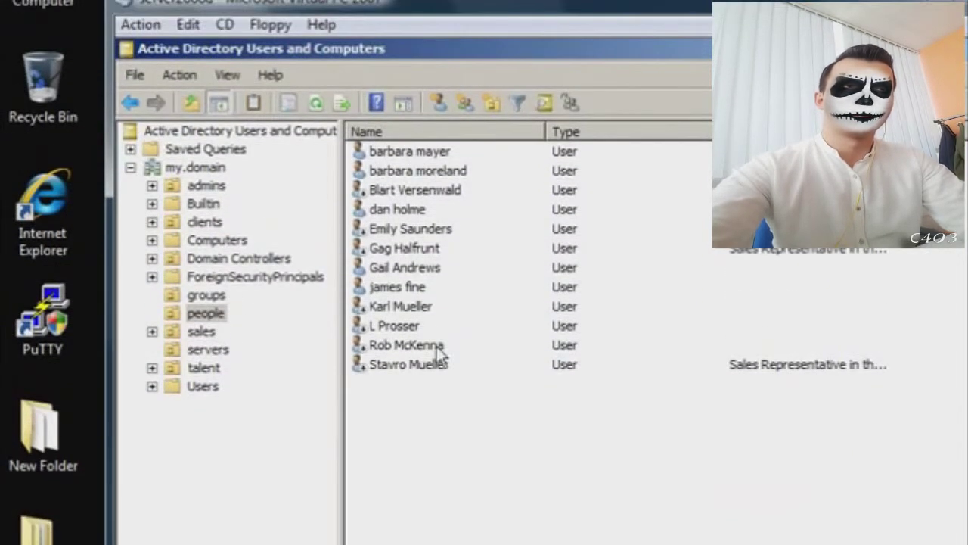
double_click(423, 350)
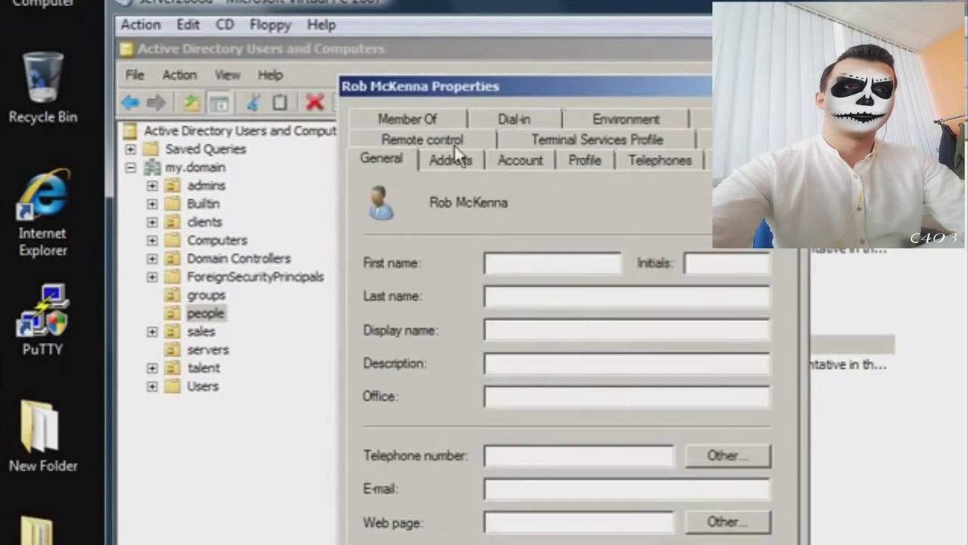
click(519, 161)
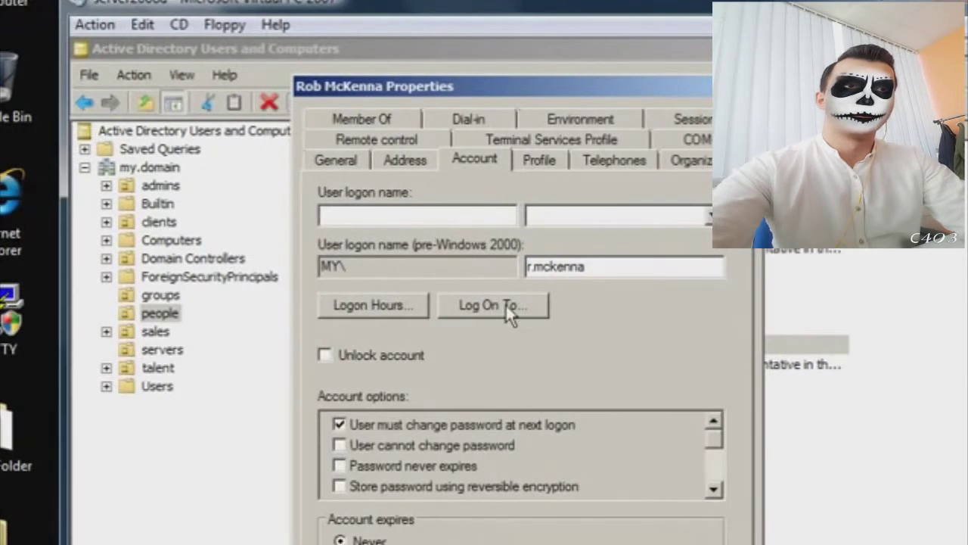
- Restrict the user's logon workstations to the following computers instead of all computers
click(505, 304)
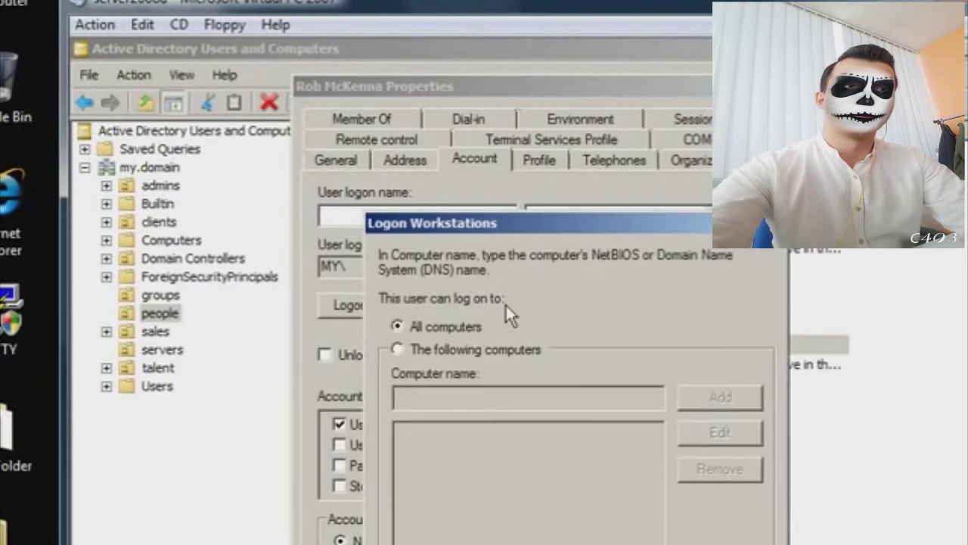
click(490, 350)
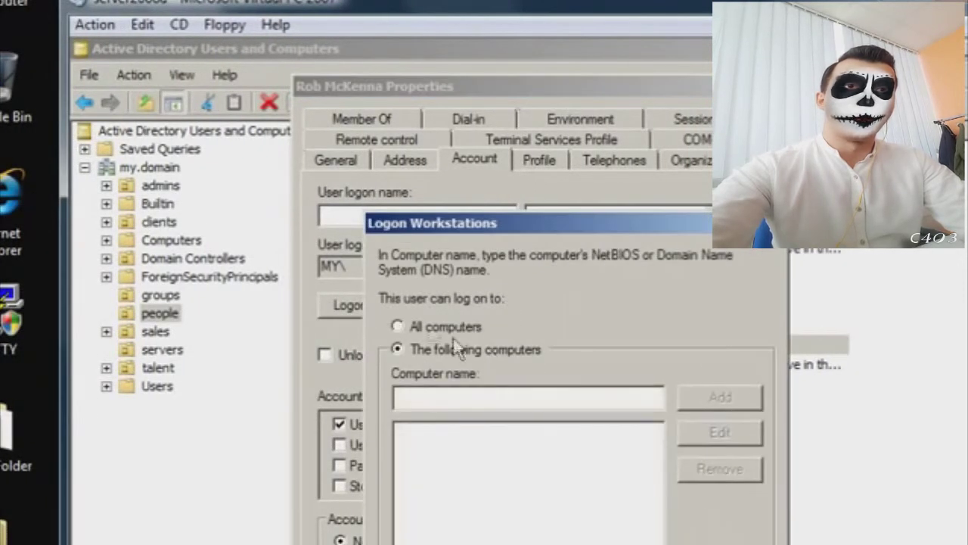
click(428, 324)
click(459, 355)
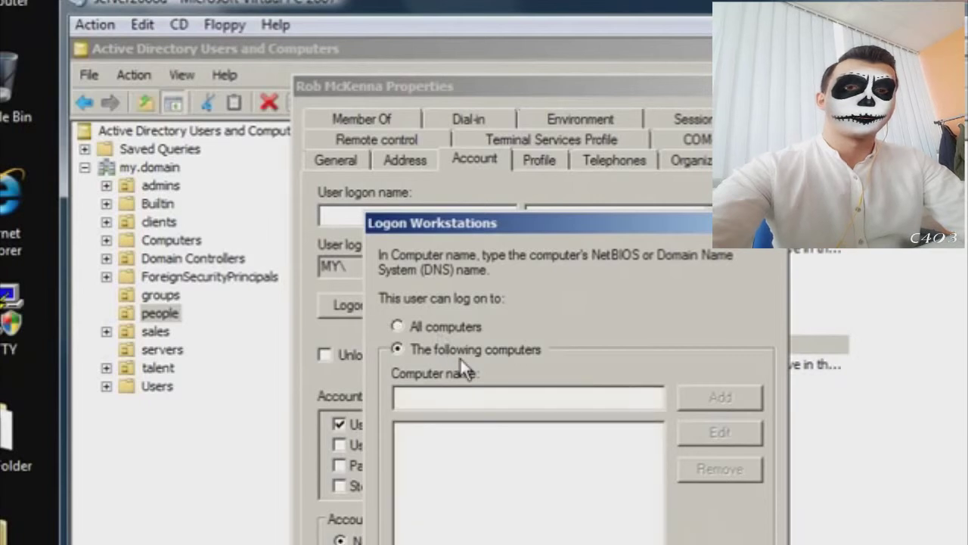
- Add win7 to the user's permitted logon computers, apply and close the properties, and return to the Windows 7 virtual machine's desktop
click(567, 397)
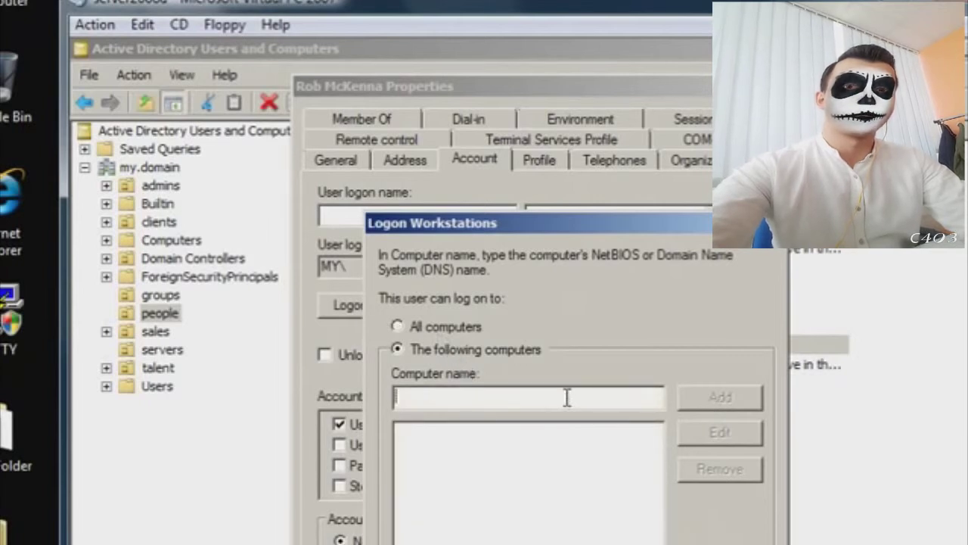
text(win)
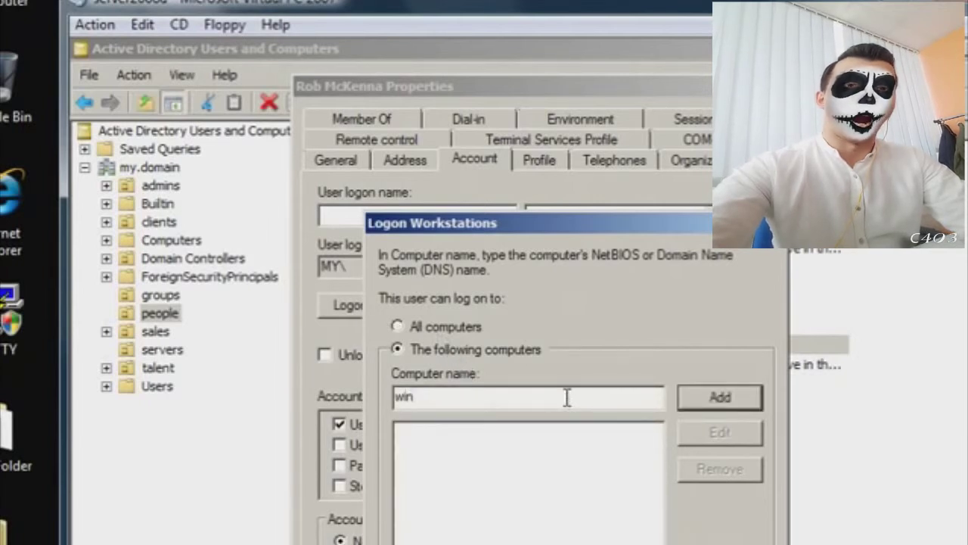
text(7)
key(Return)
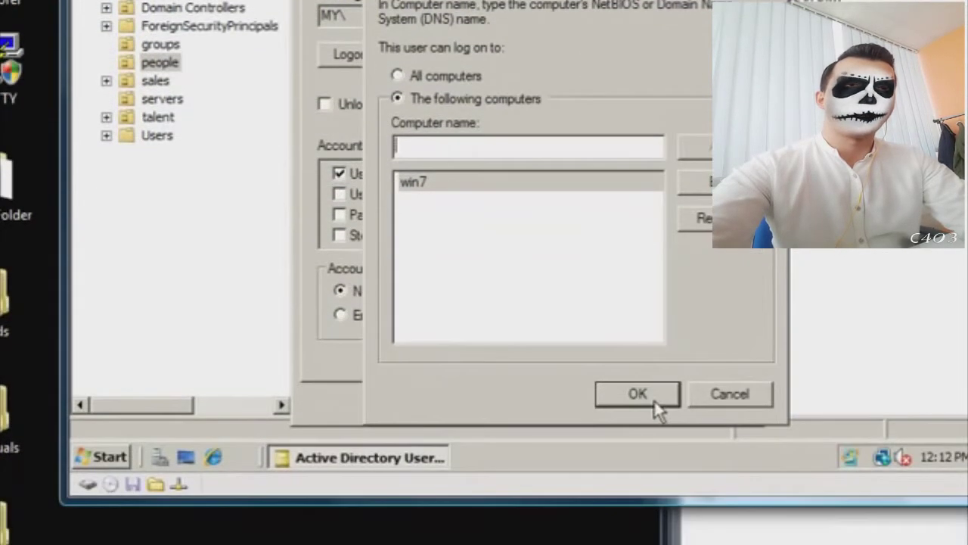
click(650, 532)
click(614, 405)
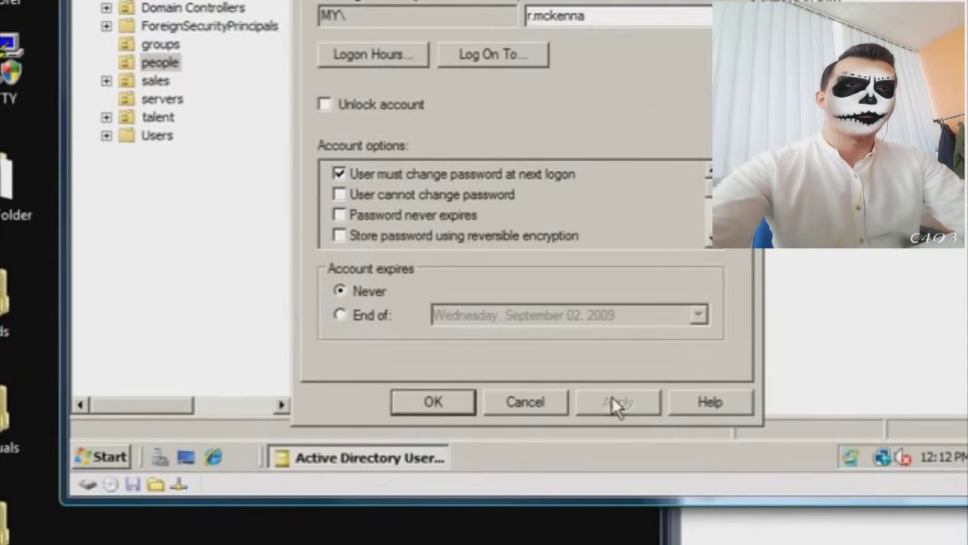
click(434, 401)
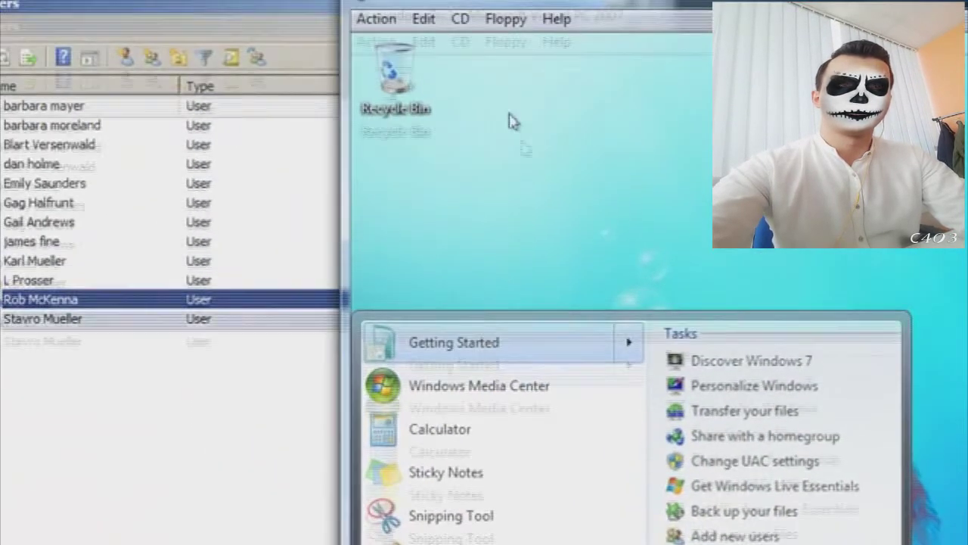
click(524, 125)
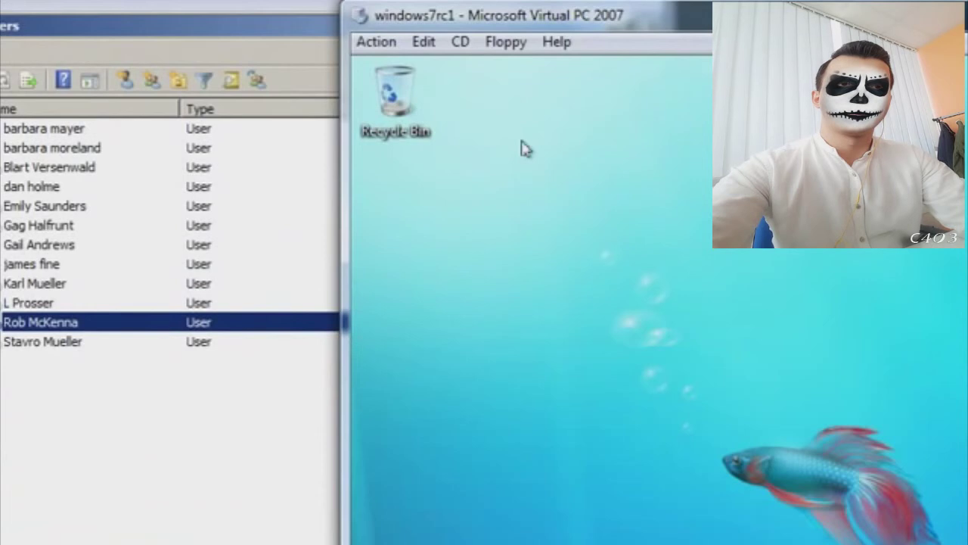